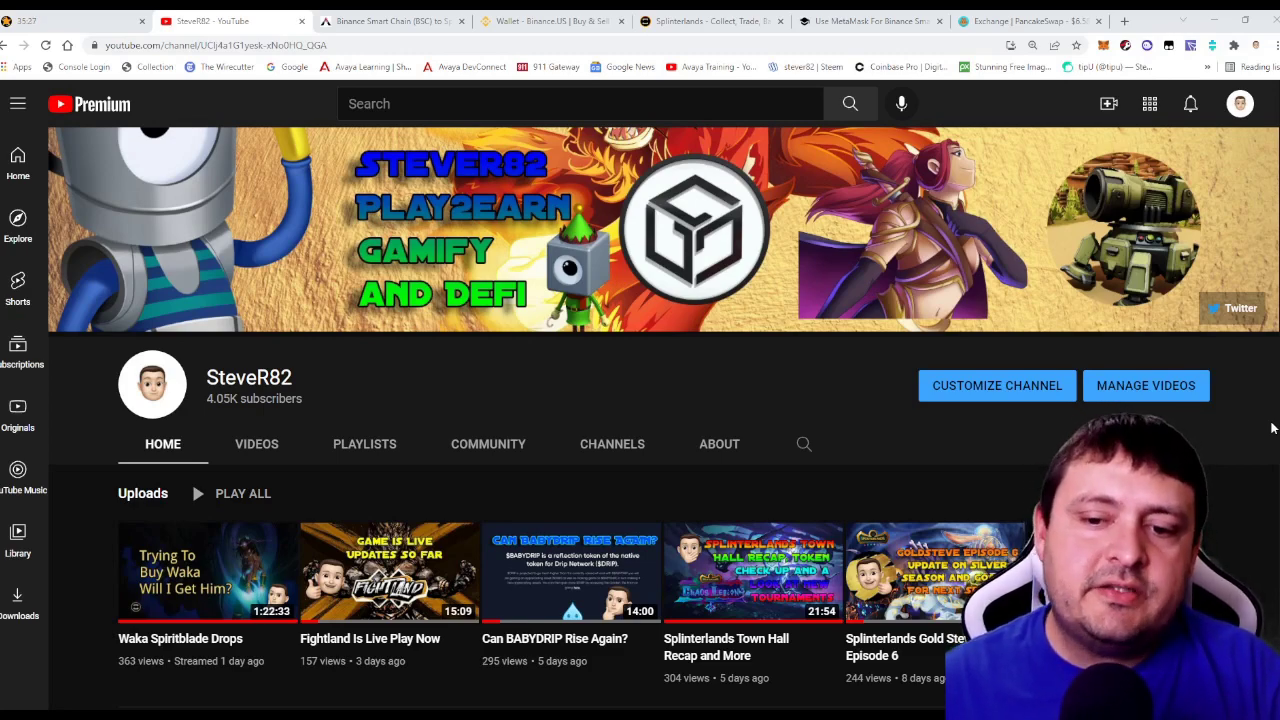
Read the DEC contract address in the PeakD newbie guide, then go to the Binance.US wallet balances.
scroll(1272, 428, "down", 3)
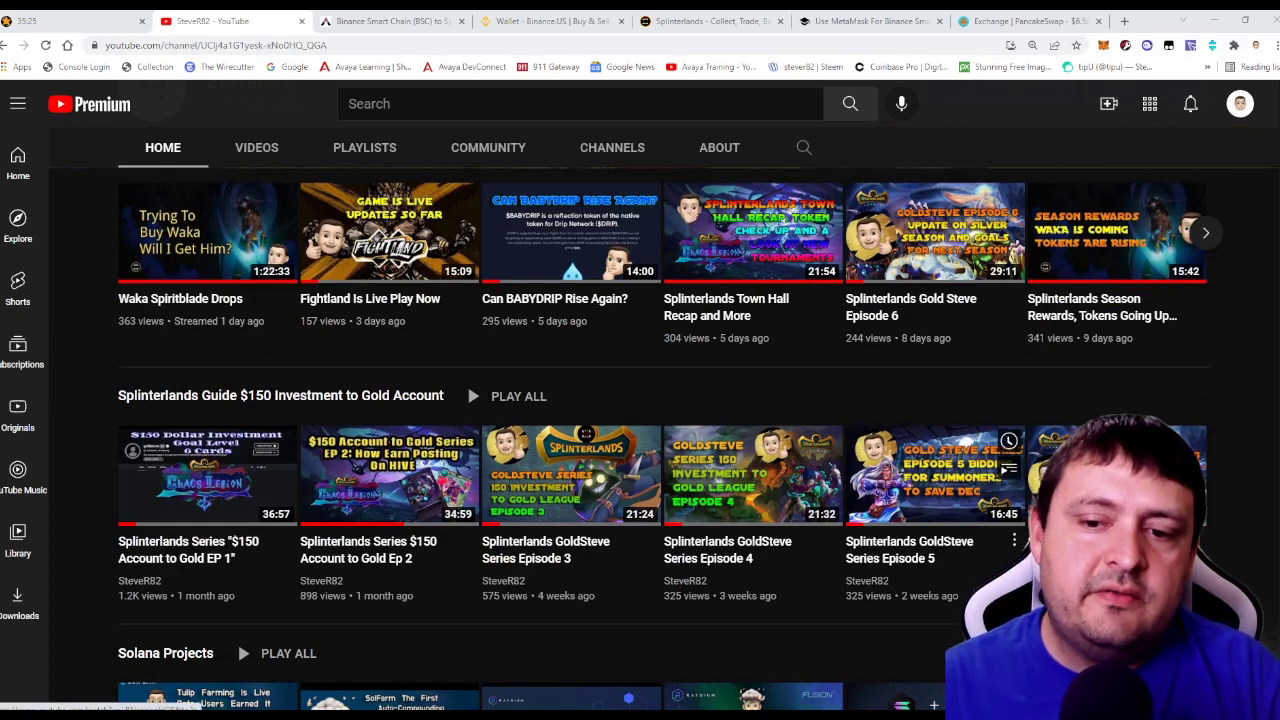
scroll(850, 612, "up", 3)
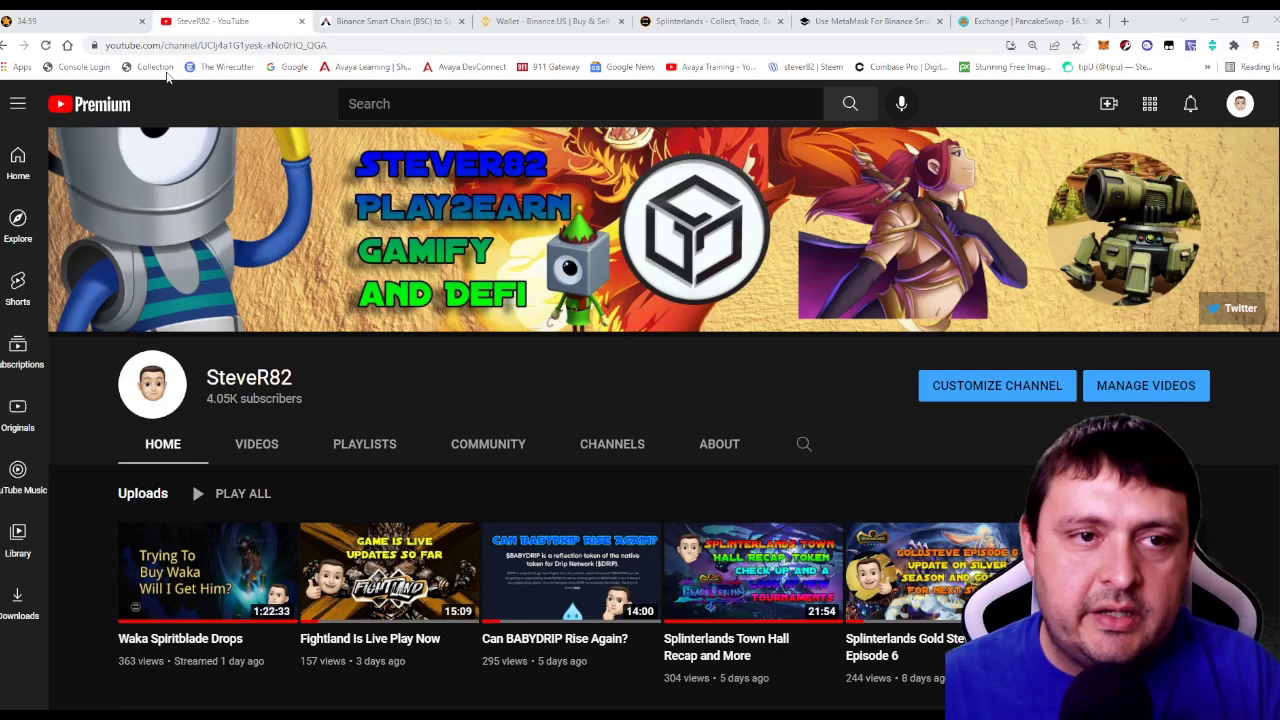
left_click(390, 21)
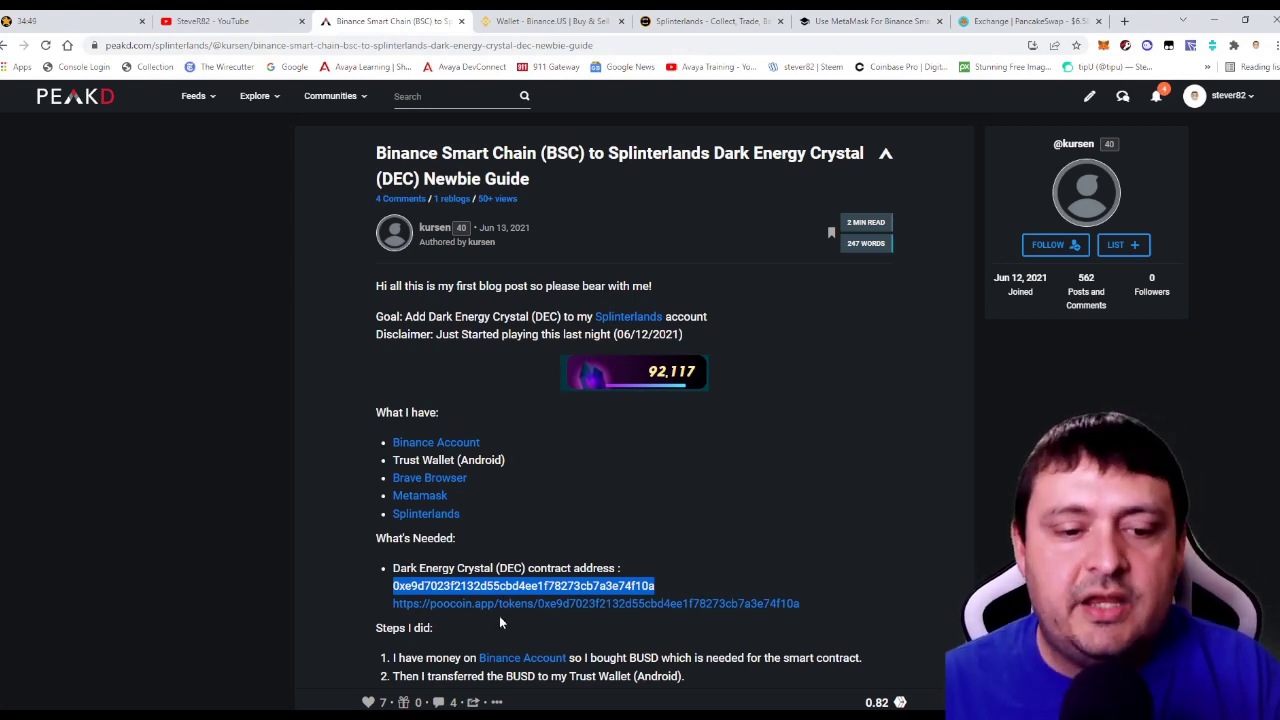
left_click(655, 586)
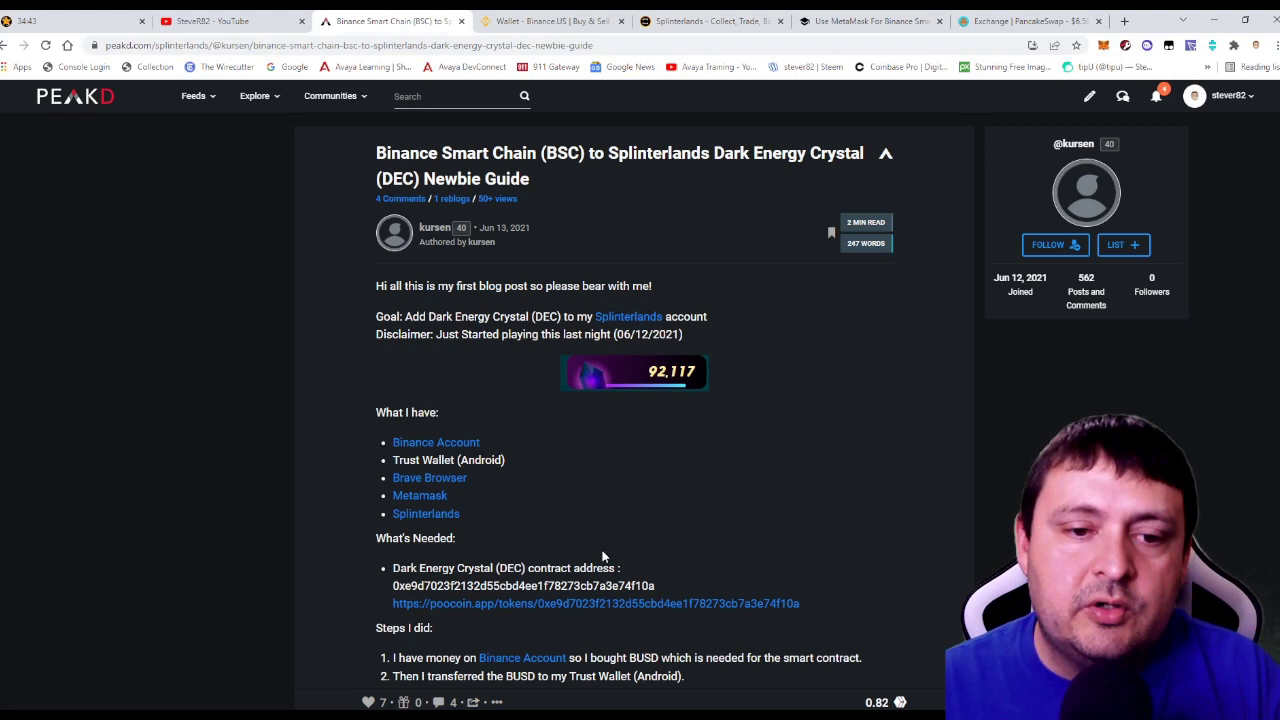
left_click(535, 21)
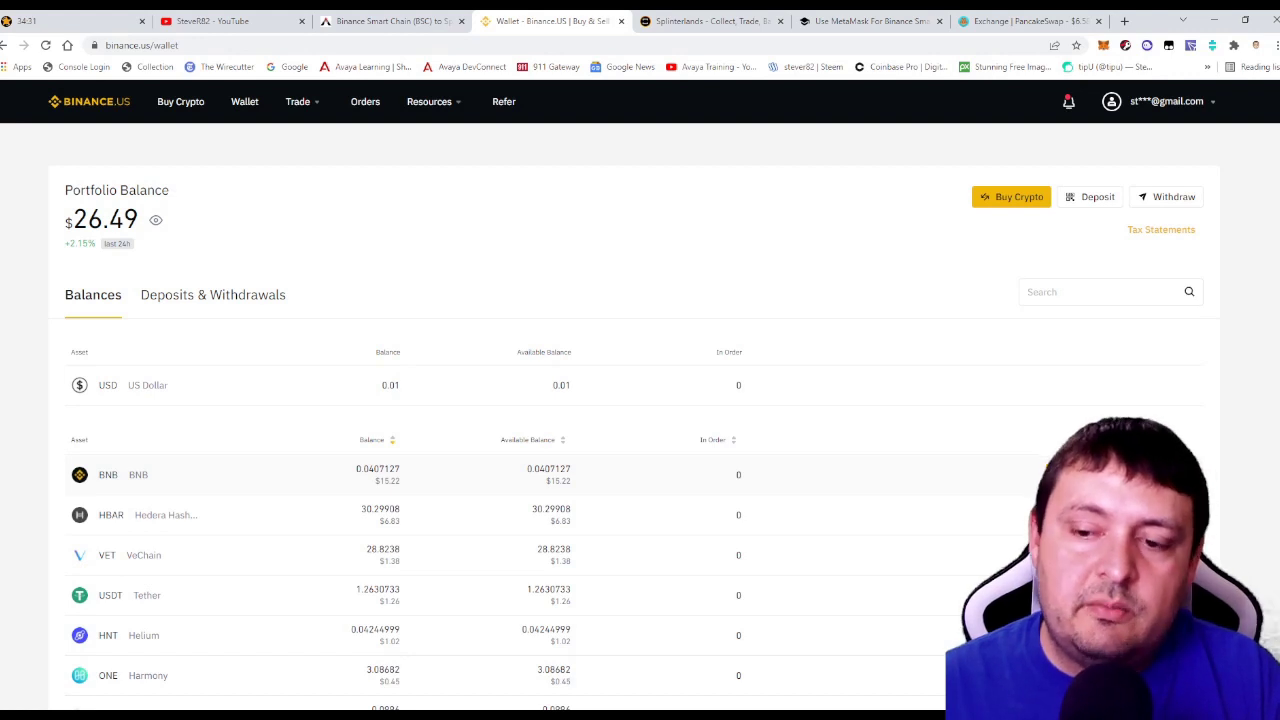
left_click(1150, 474)
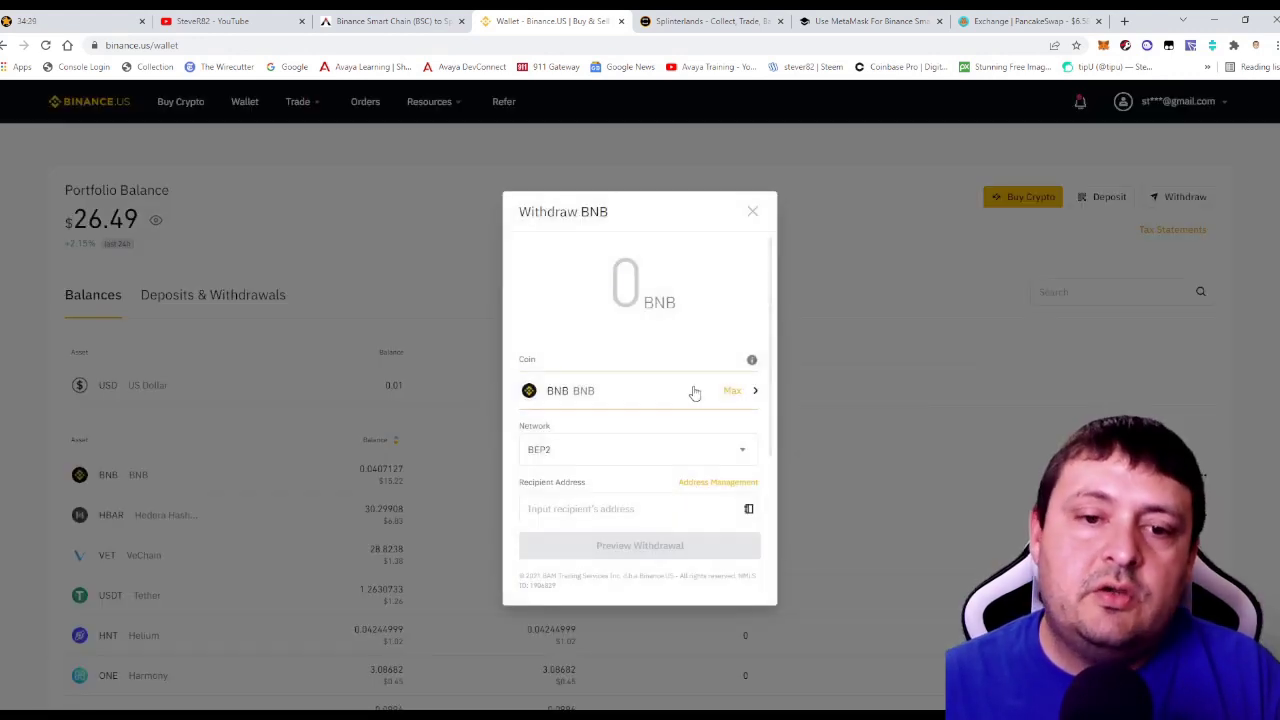
left_click(610, 452)
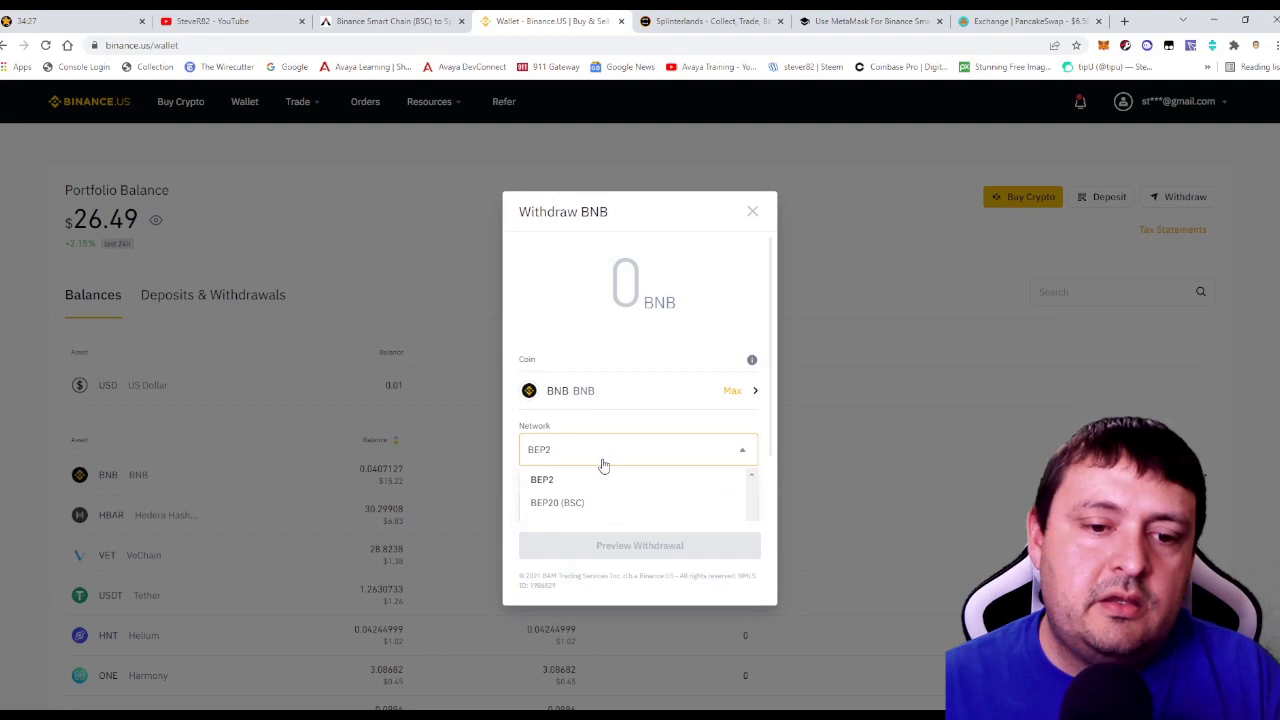
left_click(580, 503)
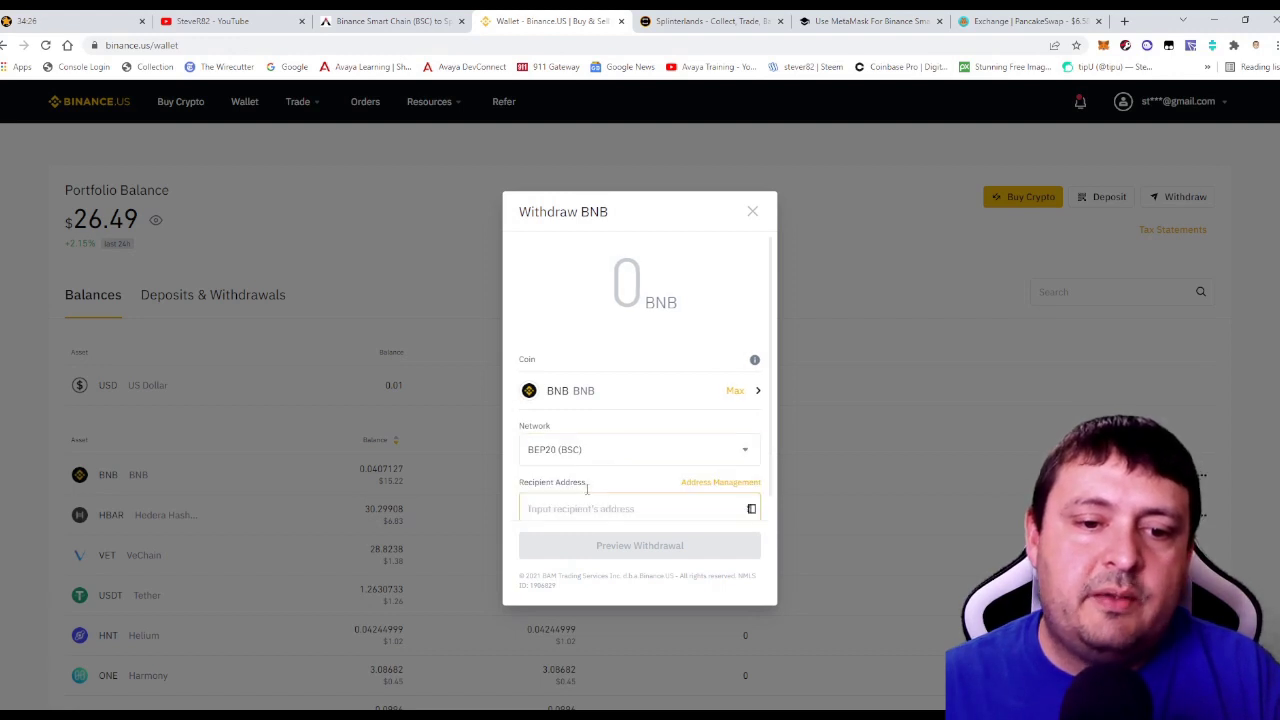
left_click(755, 212)
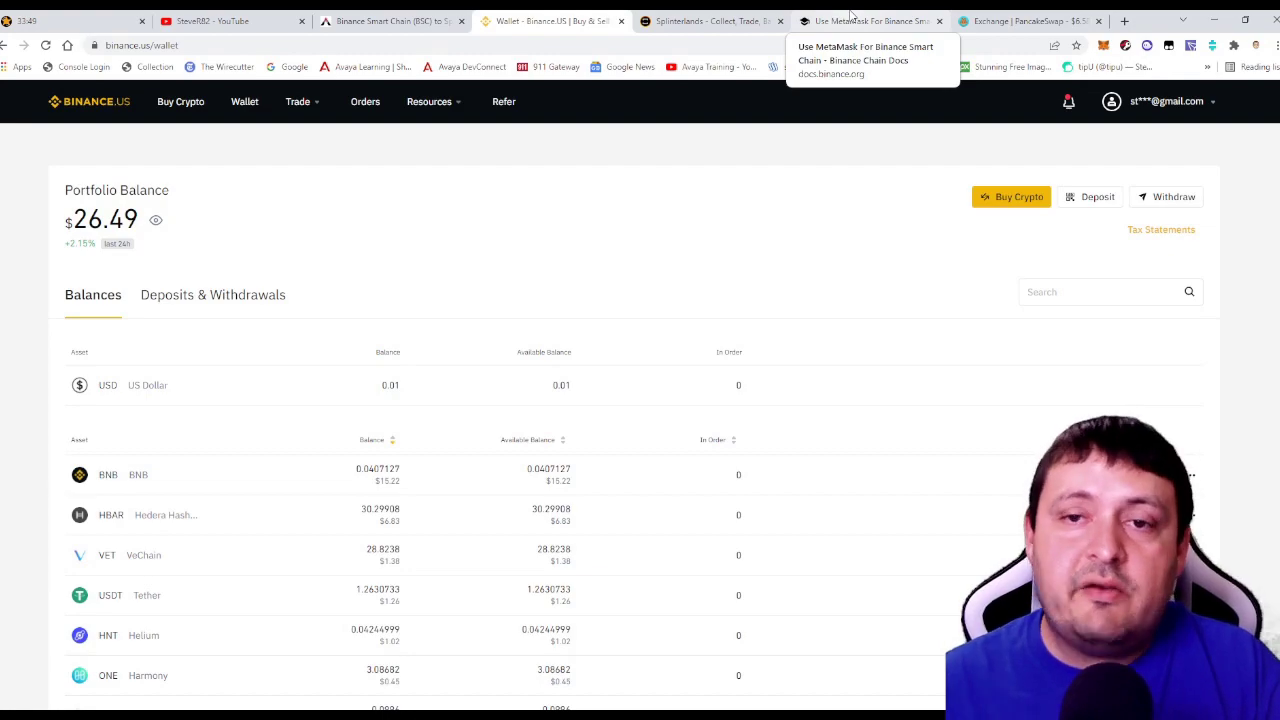
Scroll the MetaMask for Binance Smart Chain guide to its Mainnet settings: ChainID 56, symbol BNB.
left_click(851, 20)
scroll(580, 400, "up", 6)
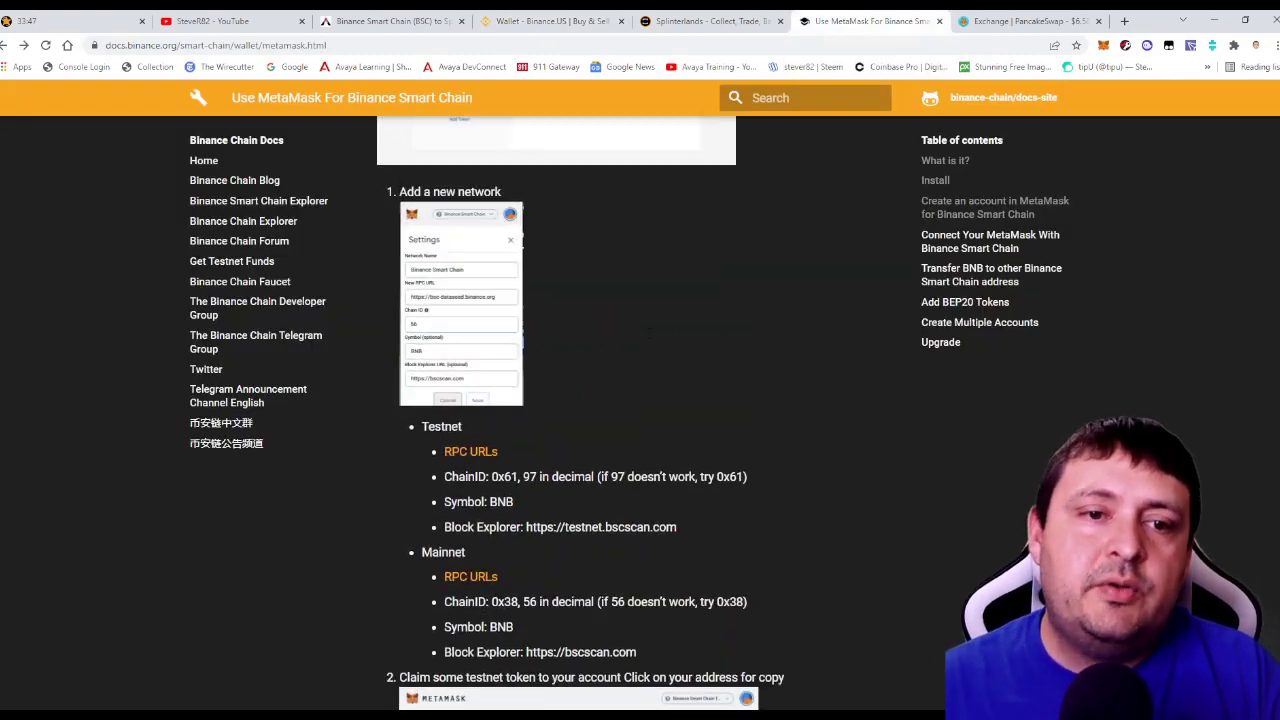
scroll(645, 342, "up", 15)
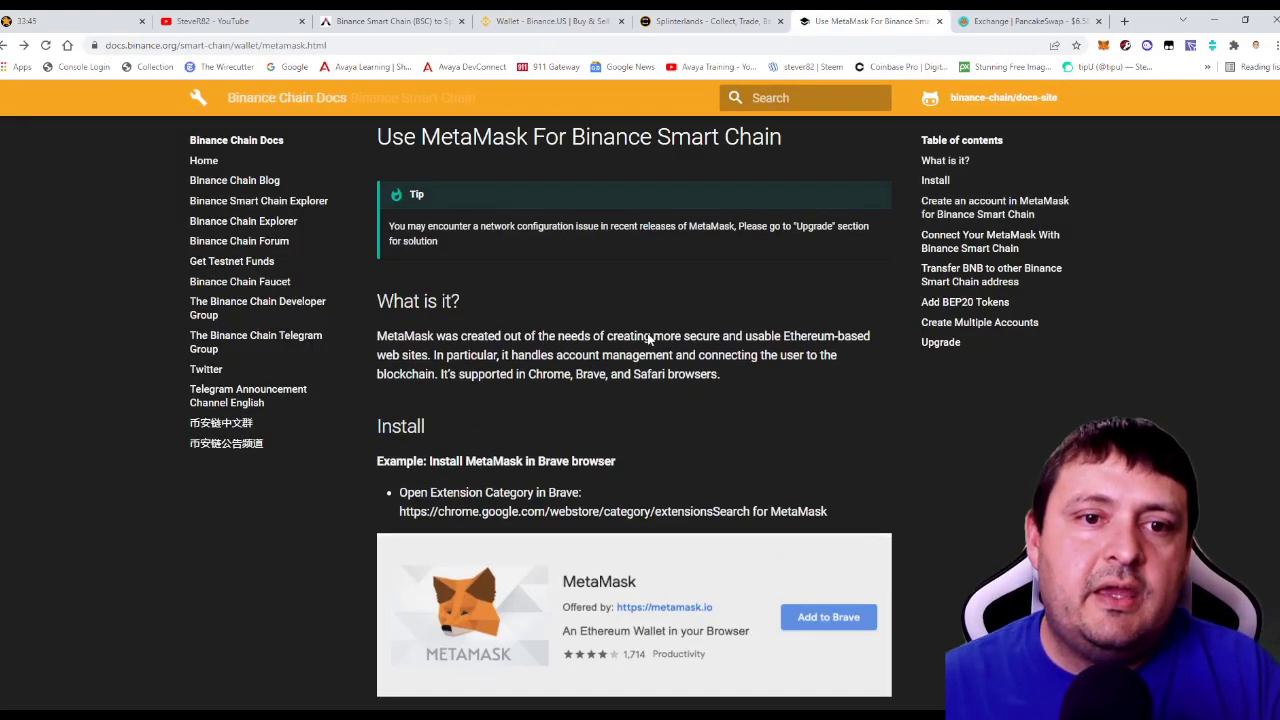
scroll(645, 342, "down", 15)
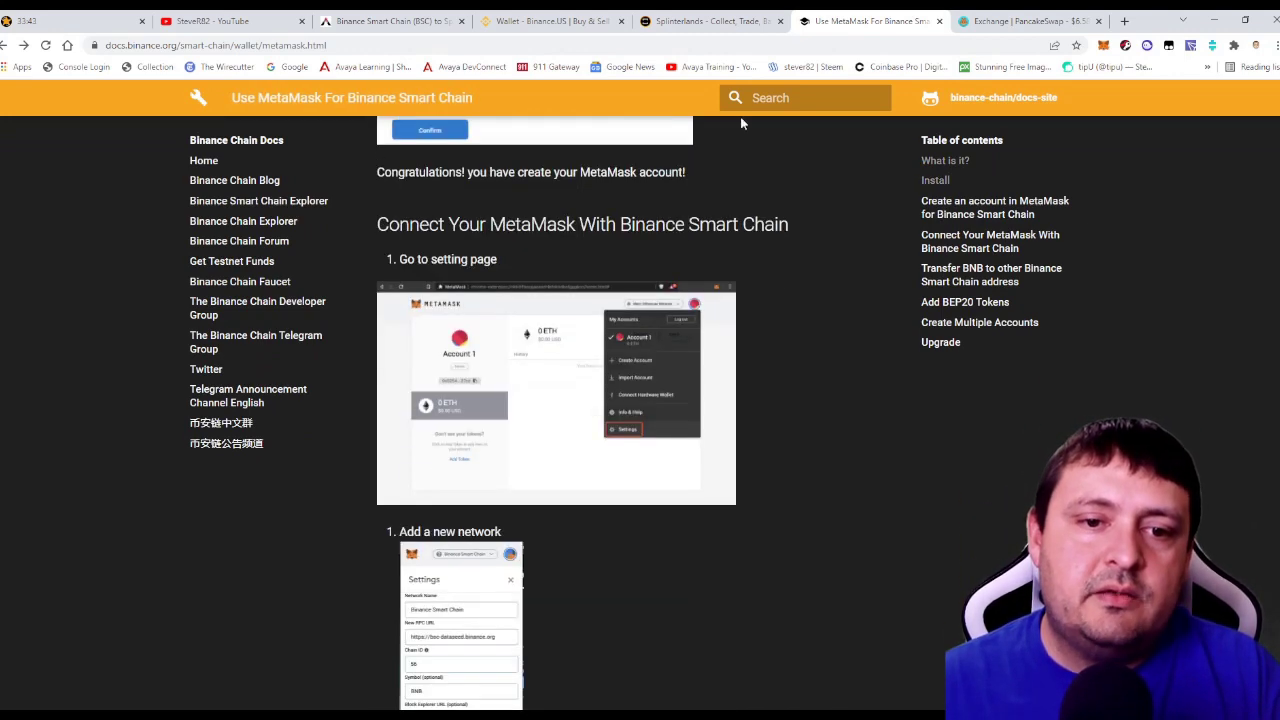
scroll(600, 519, "down", 3)
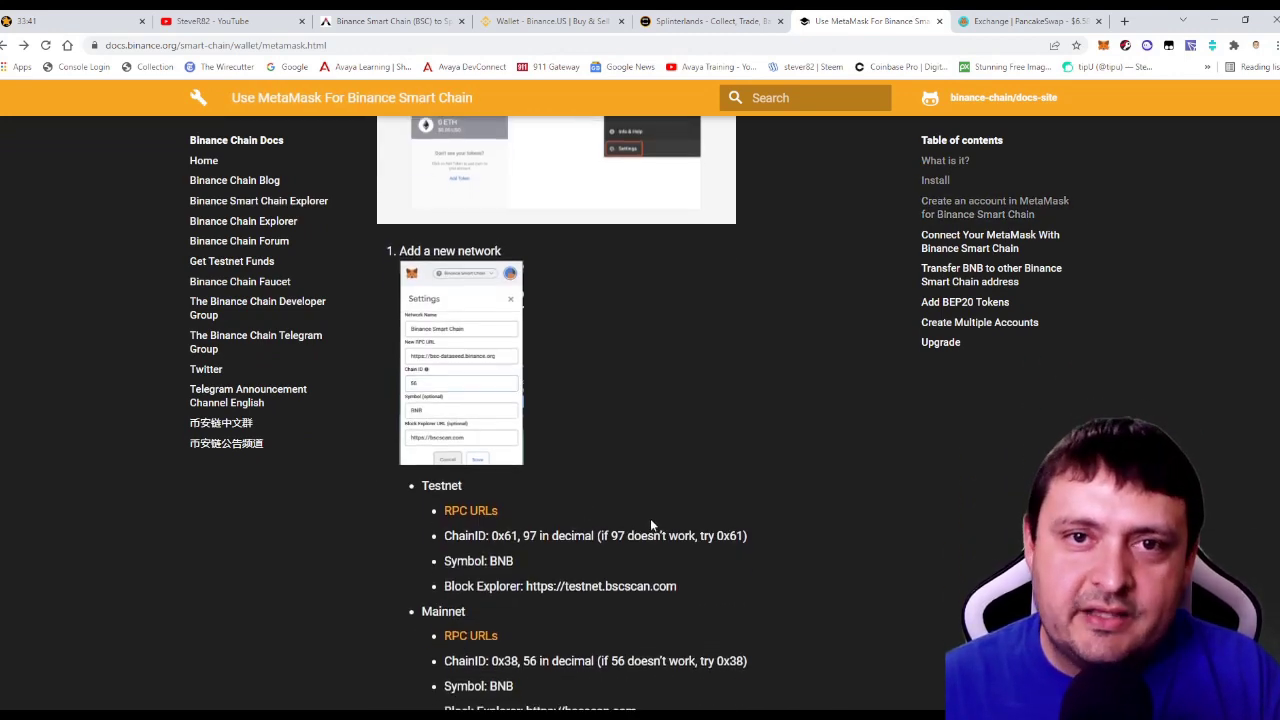
scroll(650, 520, "down", 2)
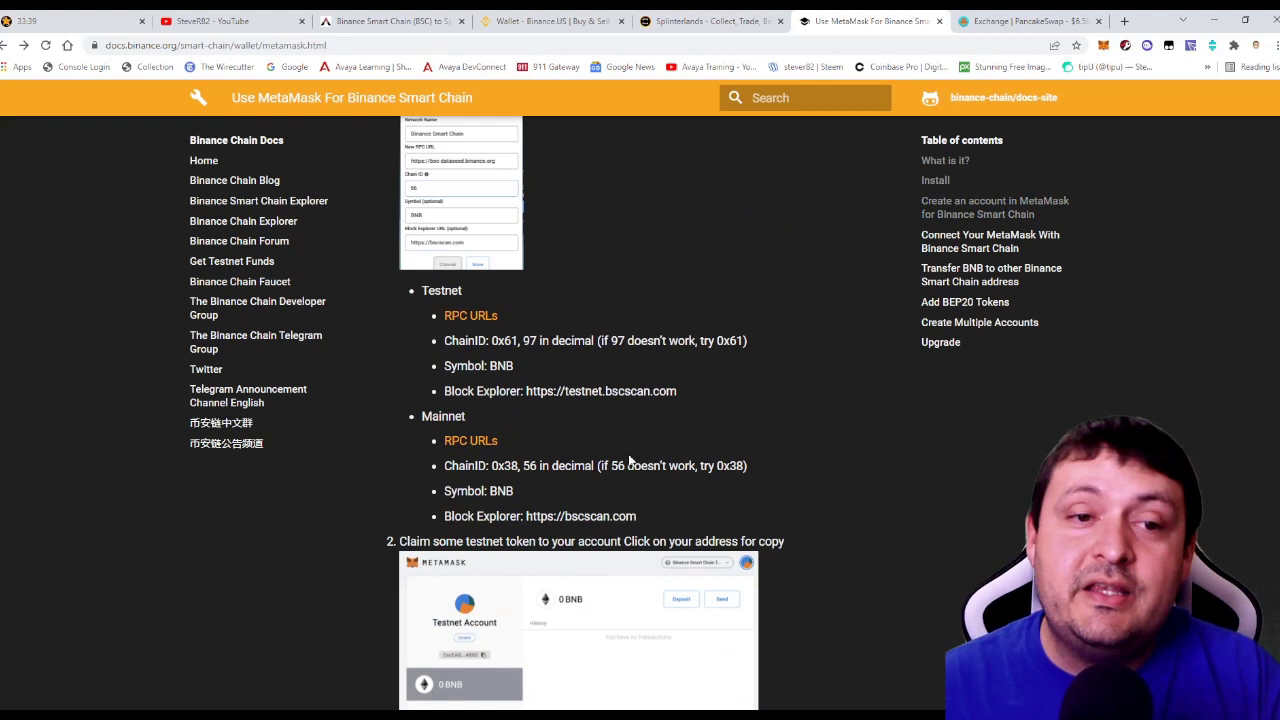
scroll(612, 420, "up", 1)
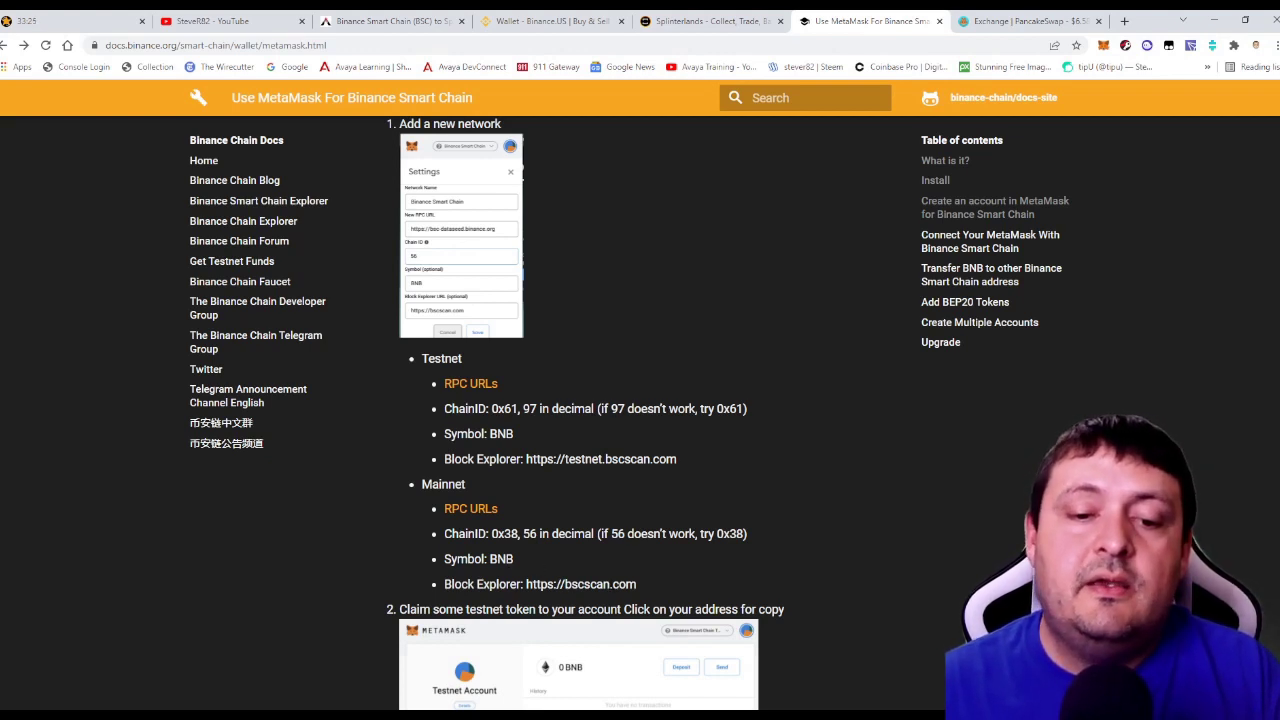
Open an empty Add a network form through MetaMask's Settings > Networks.
left_click(1103, 46)
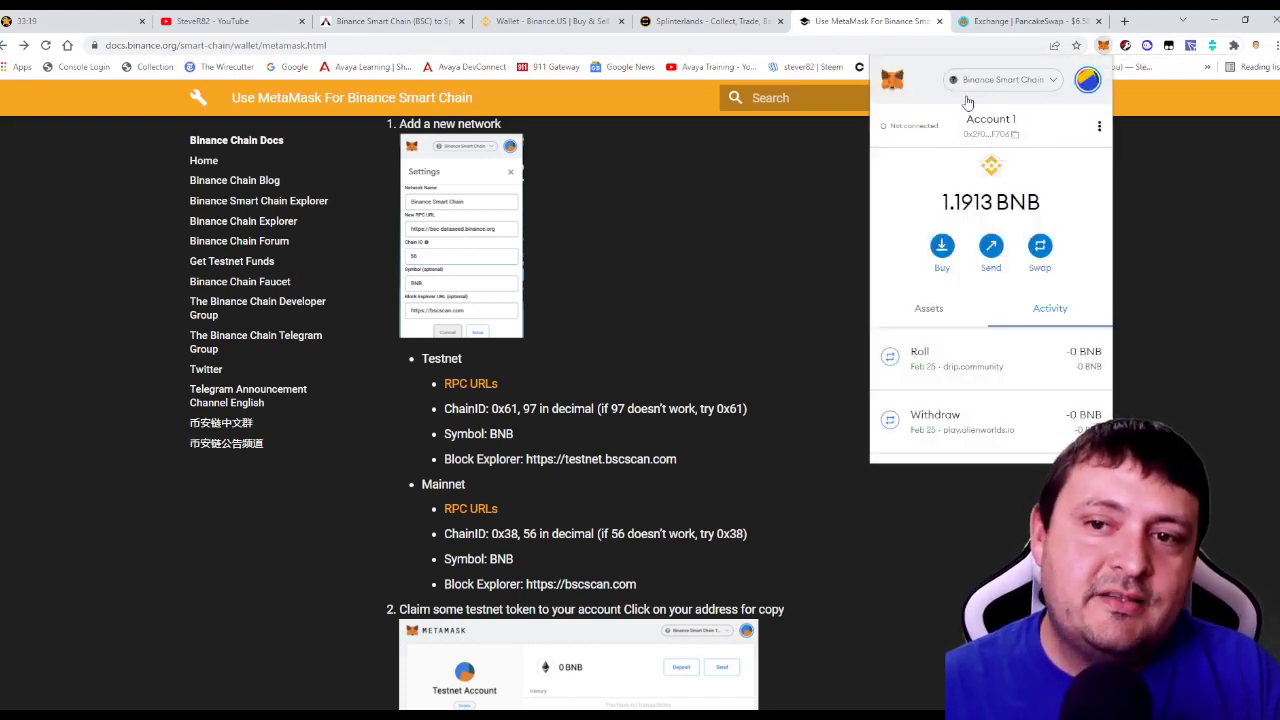
left_click(1001, 80)
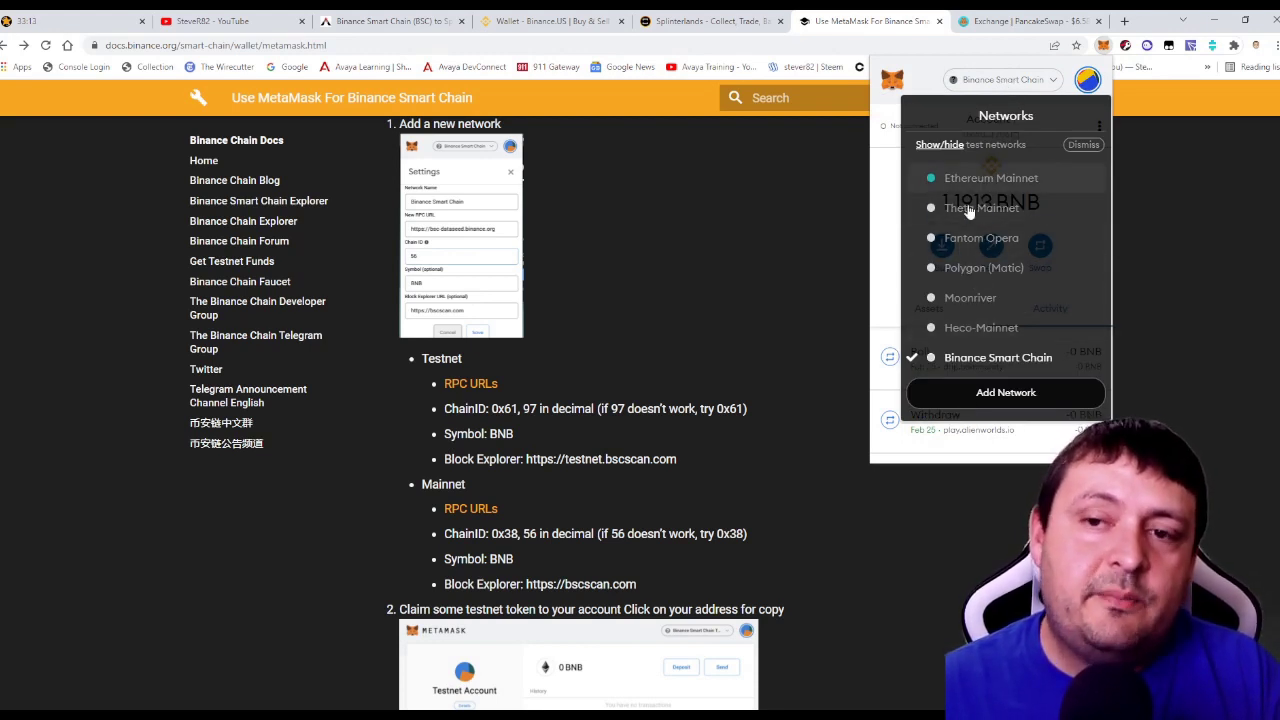
left_click(882, 188)
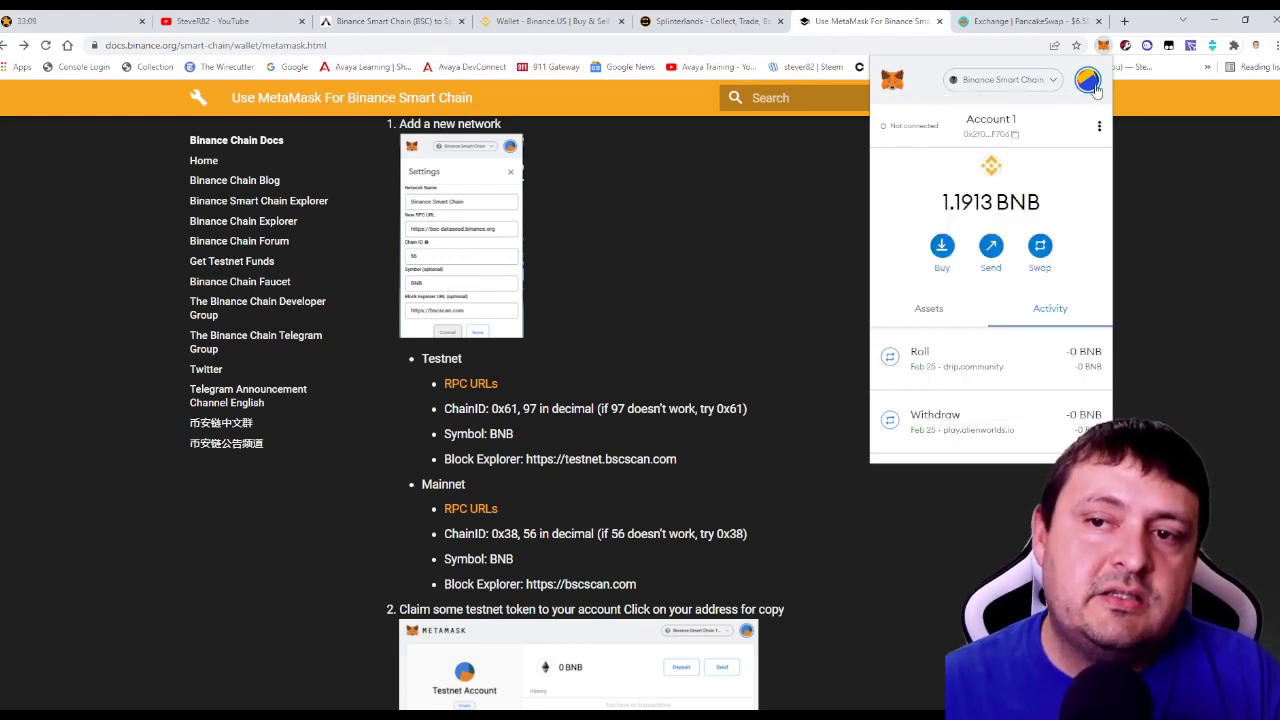
left_click(1088, 82)
left_click(1088, 82)
left_click(1086, 88)
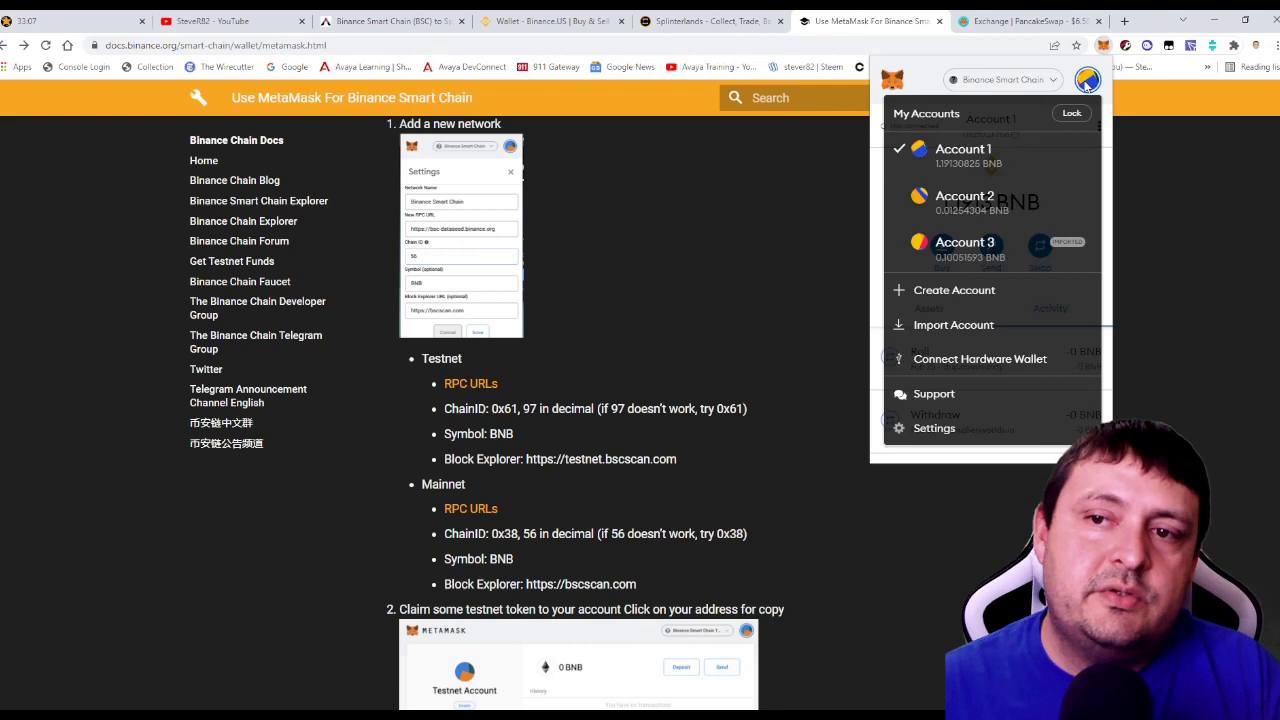
left_click(915, 430)
scroll(910, 303, "down", 3)
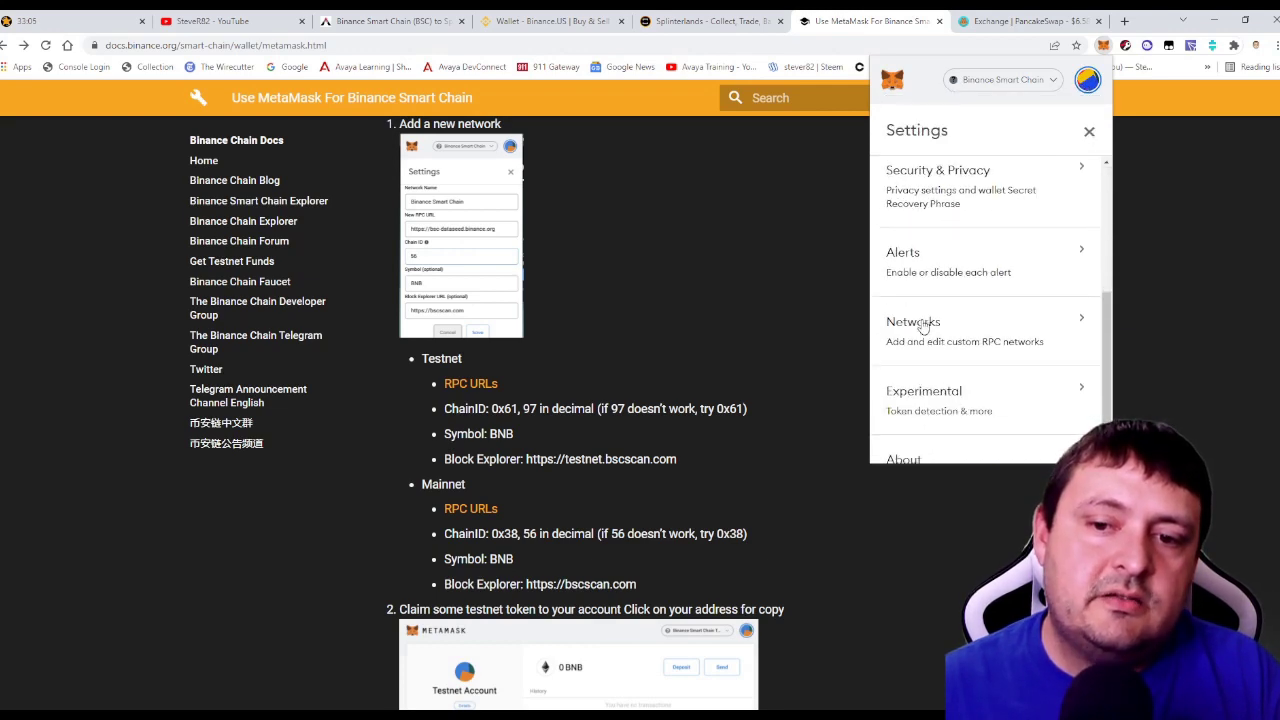
left_click(918, 324)
scroll(980, 288, "down", 3)
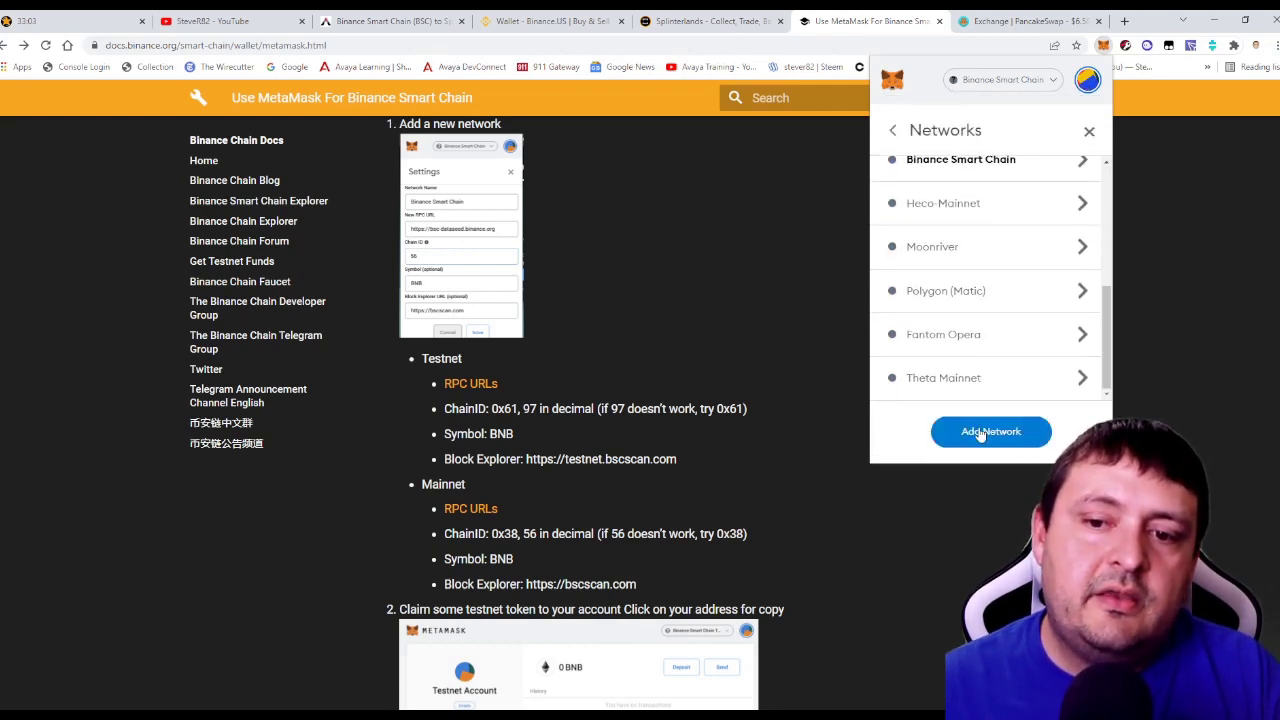
left_click(975, 431)
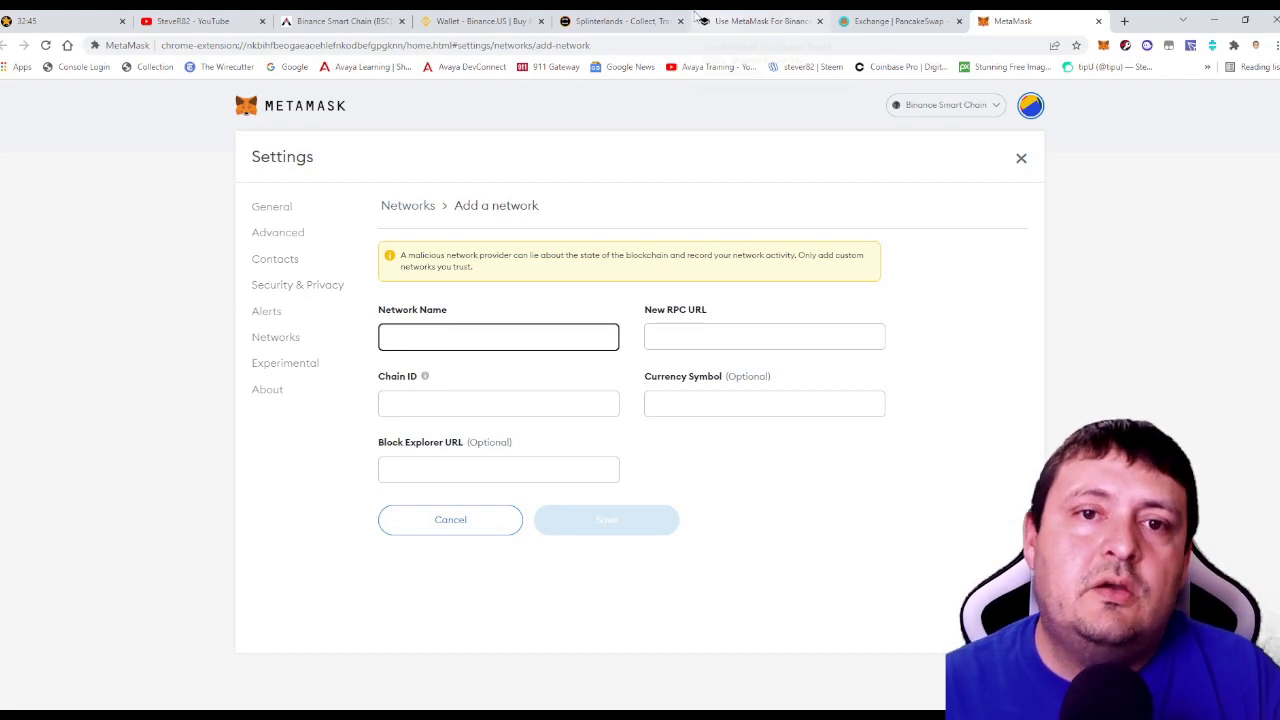
Check the setup guide and MetaMask account, then return to the Binance.US wallet.
left_click(757, 22)
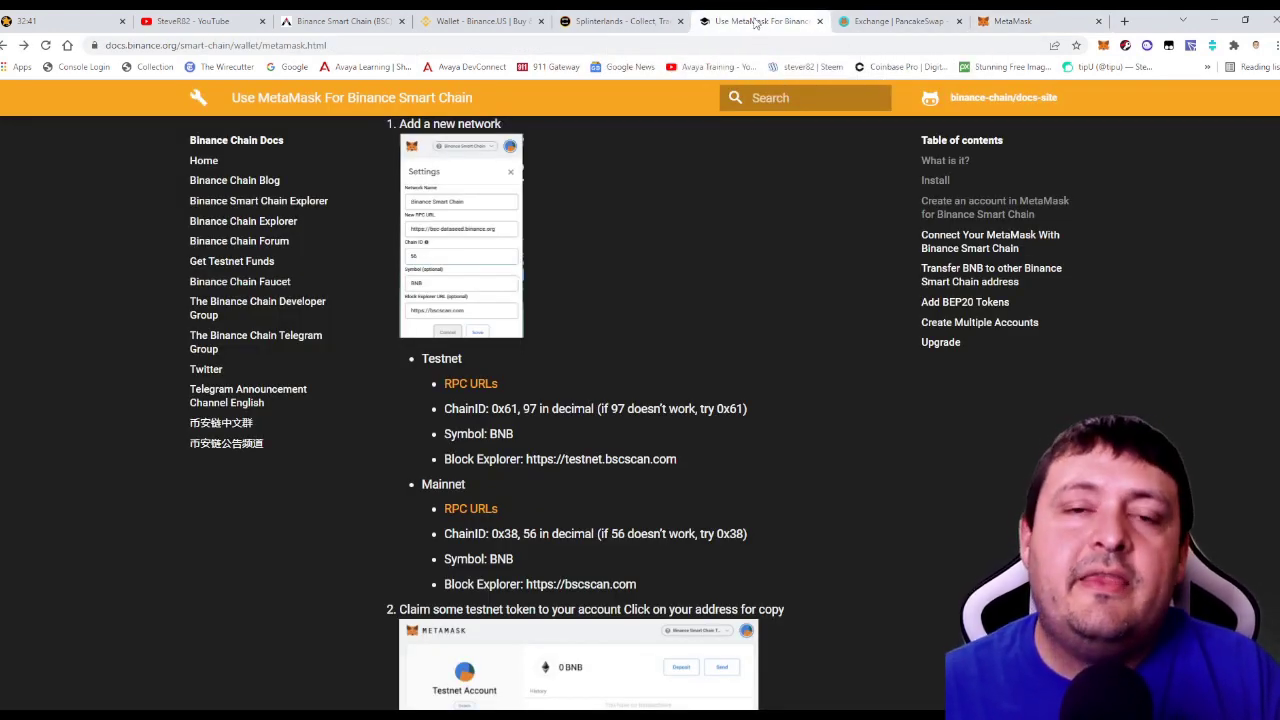
left_click(1012, 21)
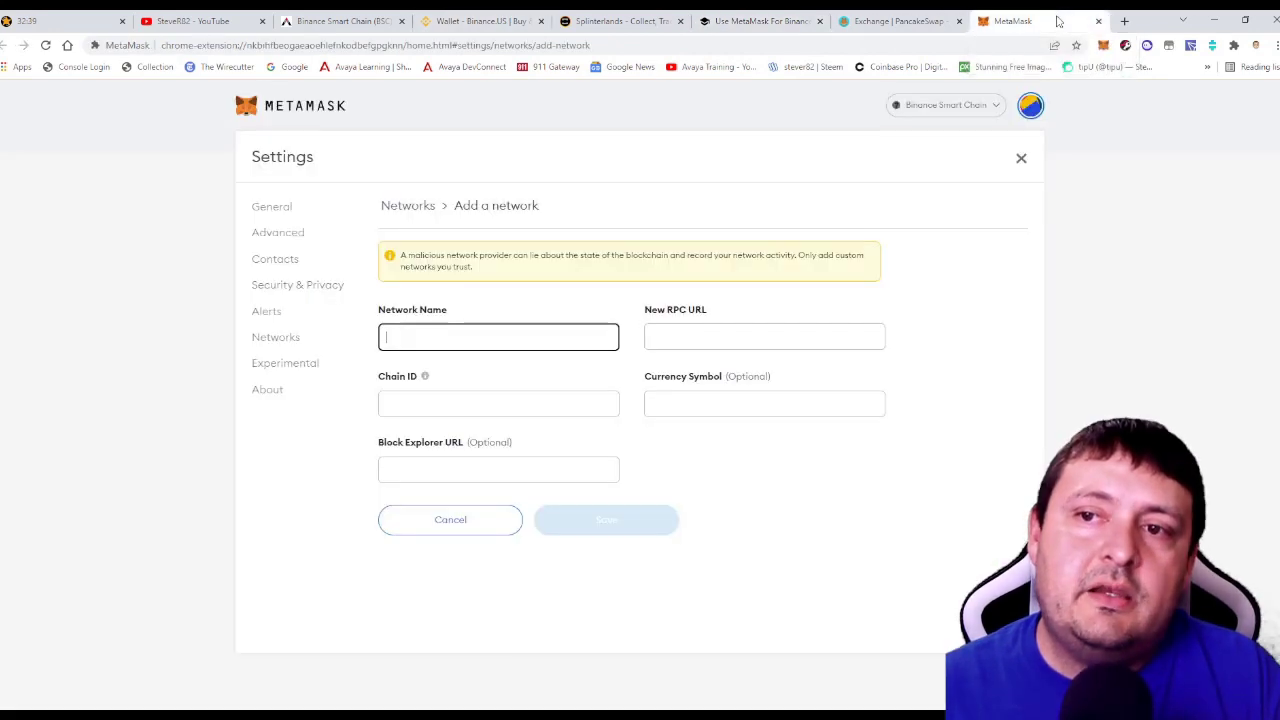
left_click(1103, 46)
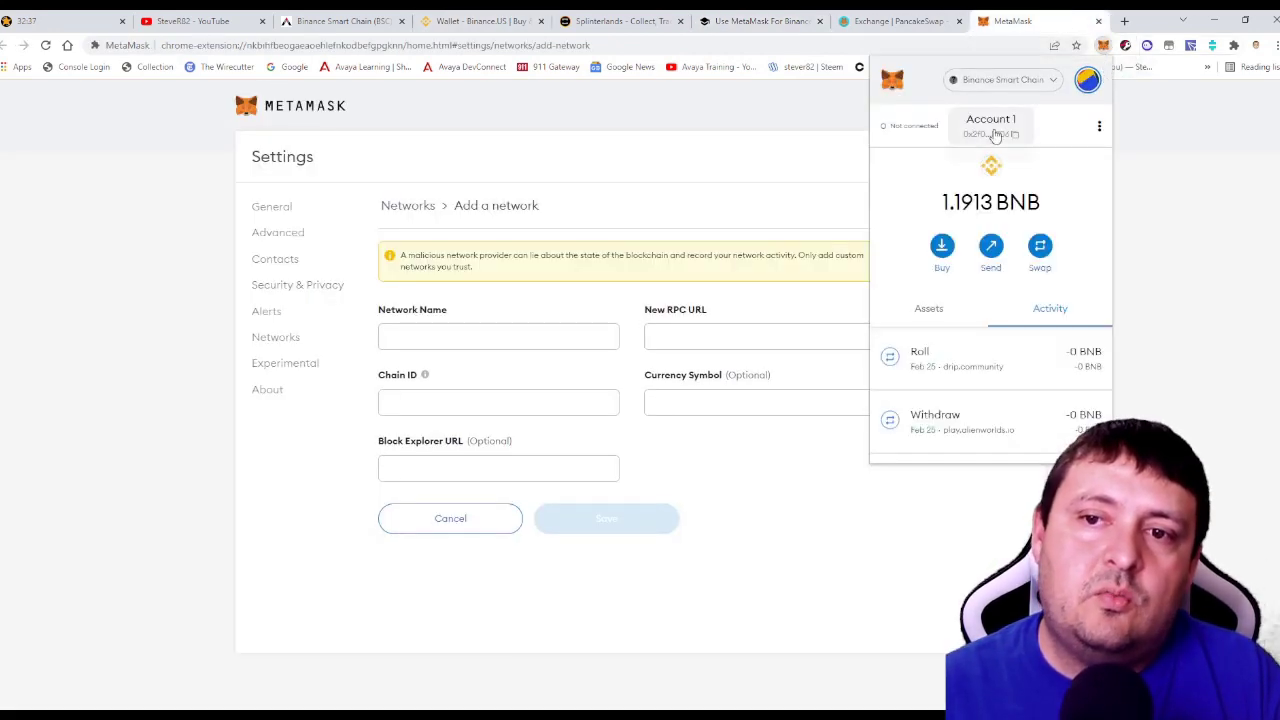
left_click(482, 18)
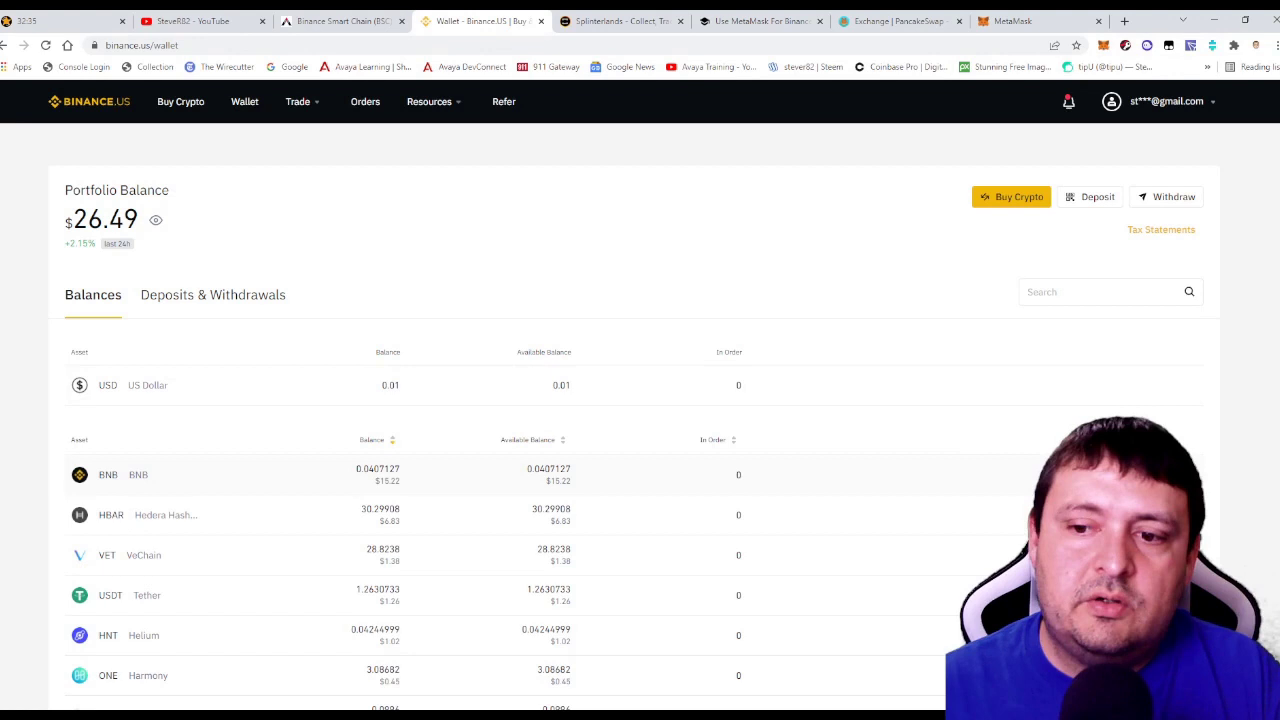
Preview a 0.02 BNB BEP20 (BSC) withdrawal to the MetaMask address, then close it unsent.
left_click(1160, 474)
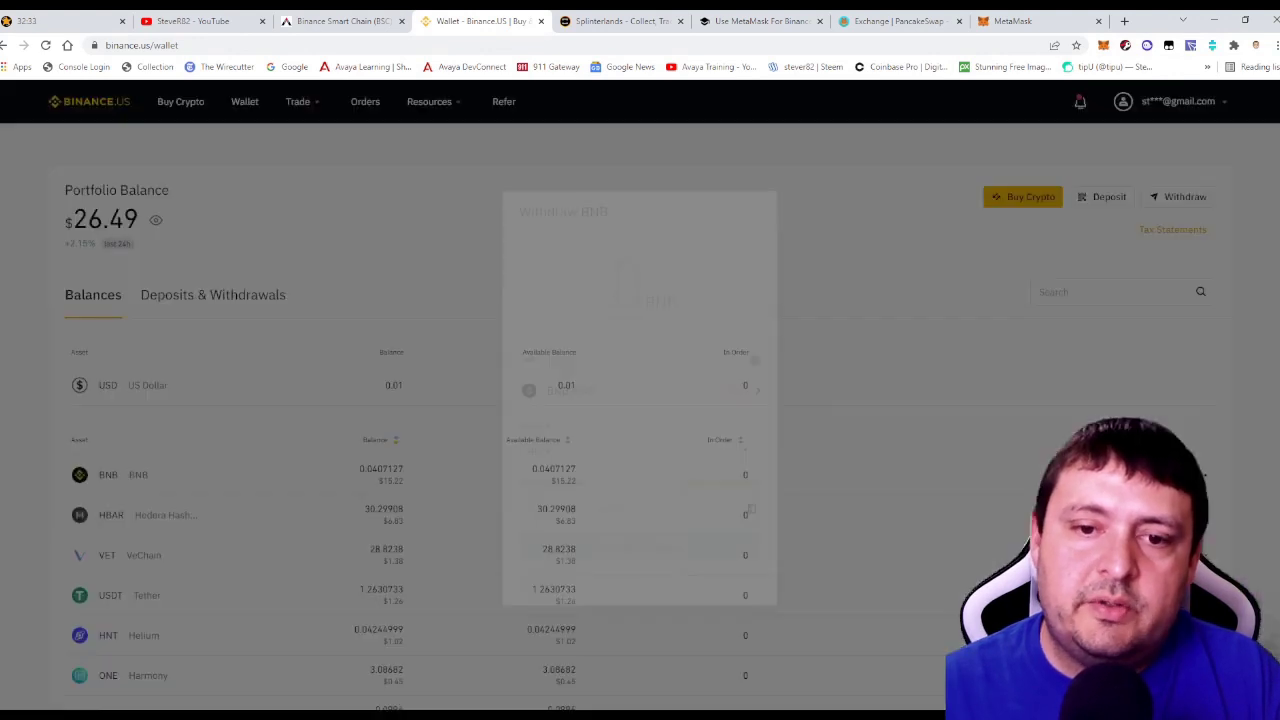
left_click(606, 450)
left_click(569, 503)
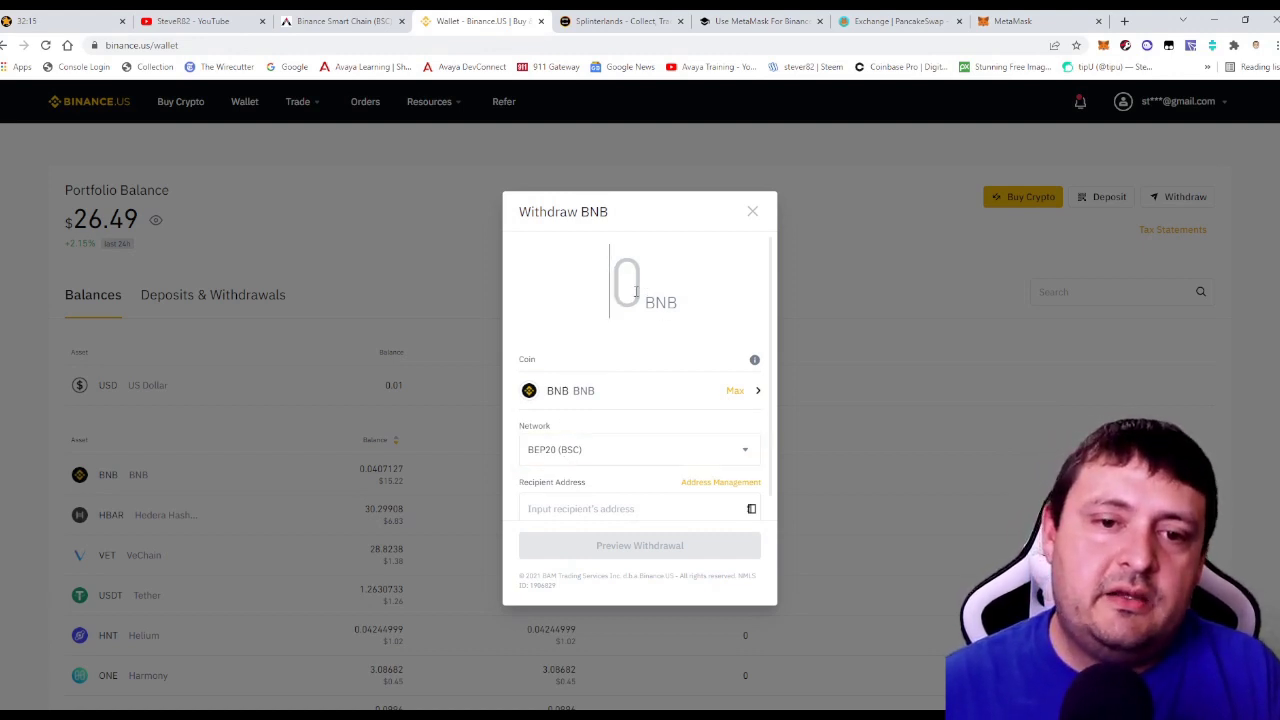
type("0.0")
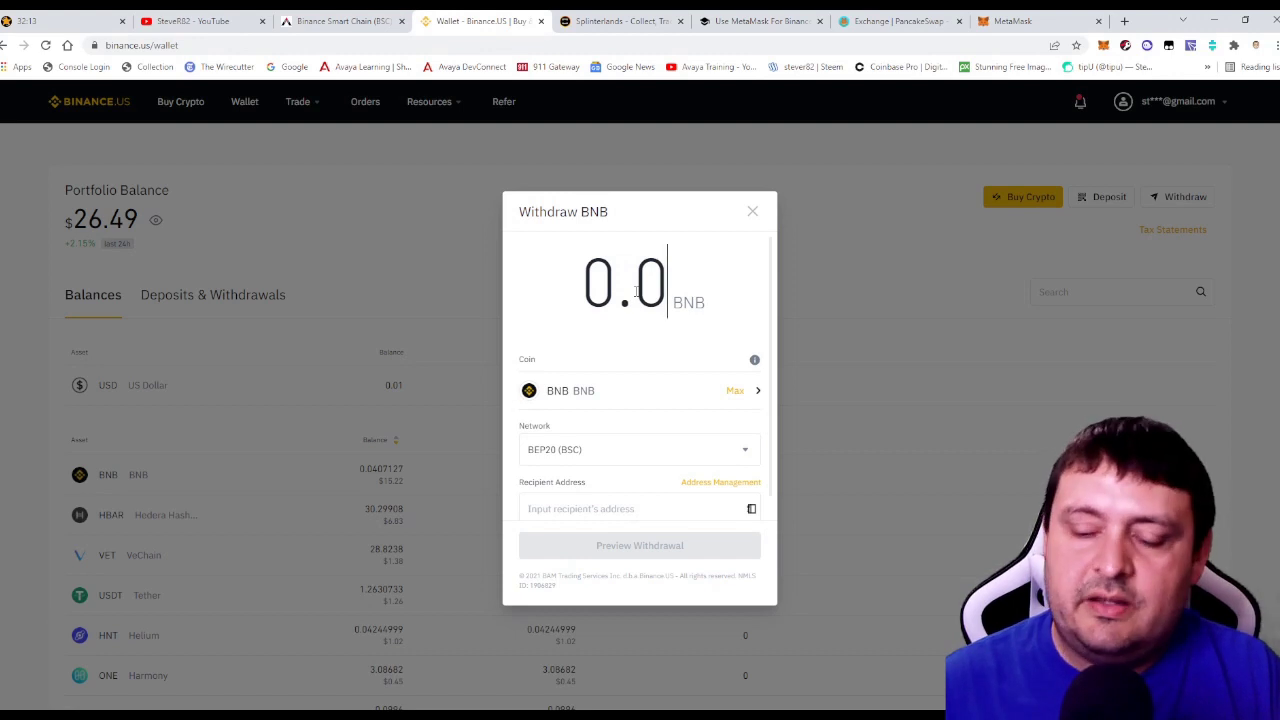
type("2")
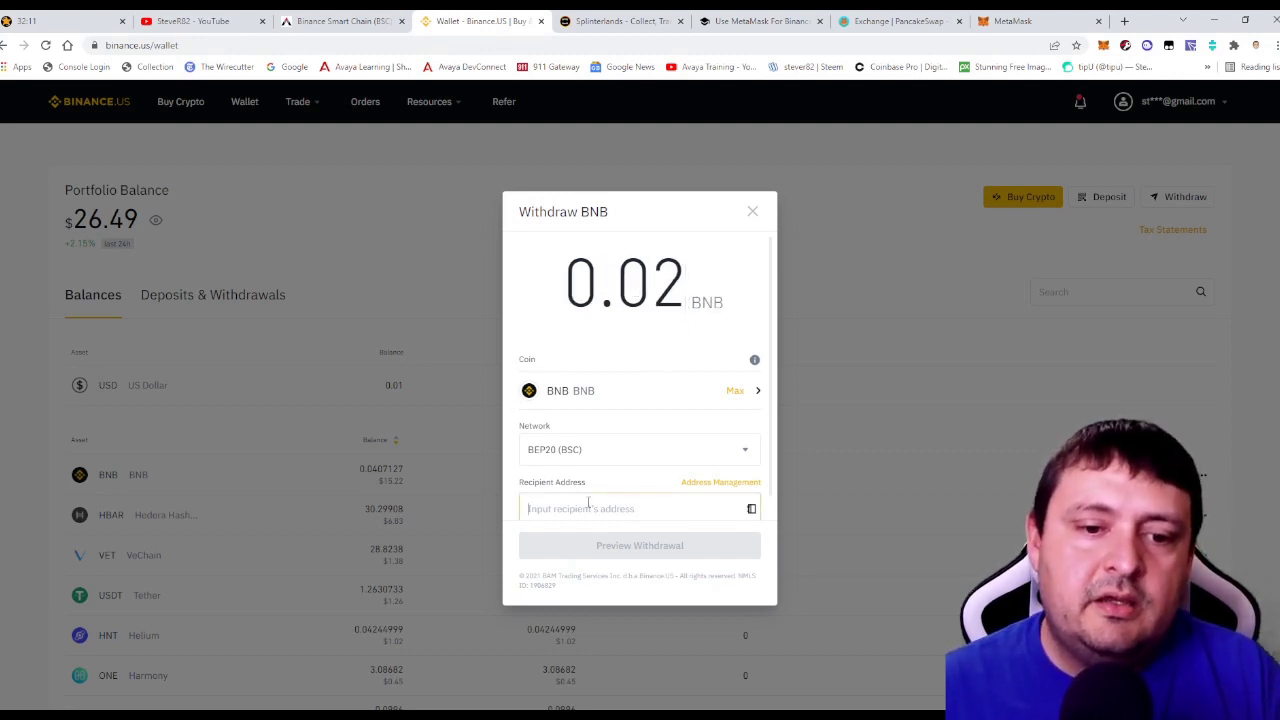
left_click(588, 508)
type("0x2f02B38c883c4D573A37b241798bd34E0167F706")
left_click(634, 548)
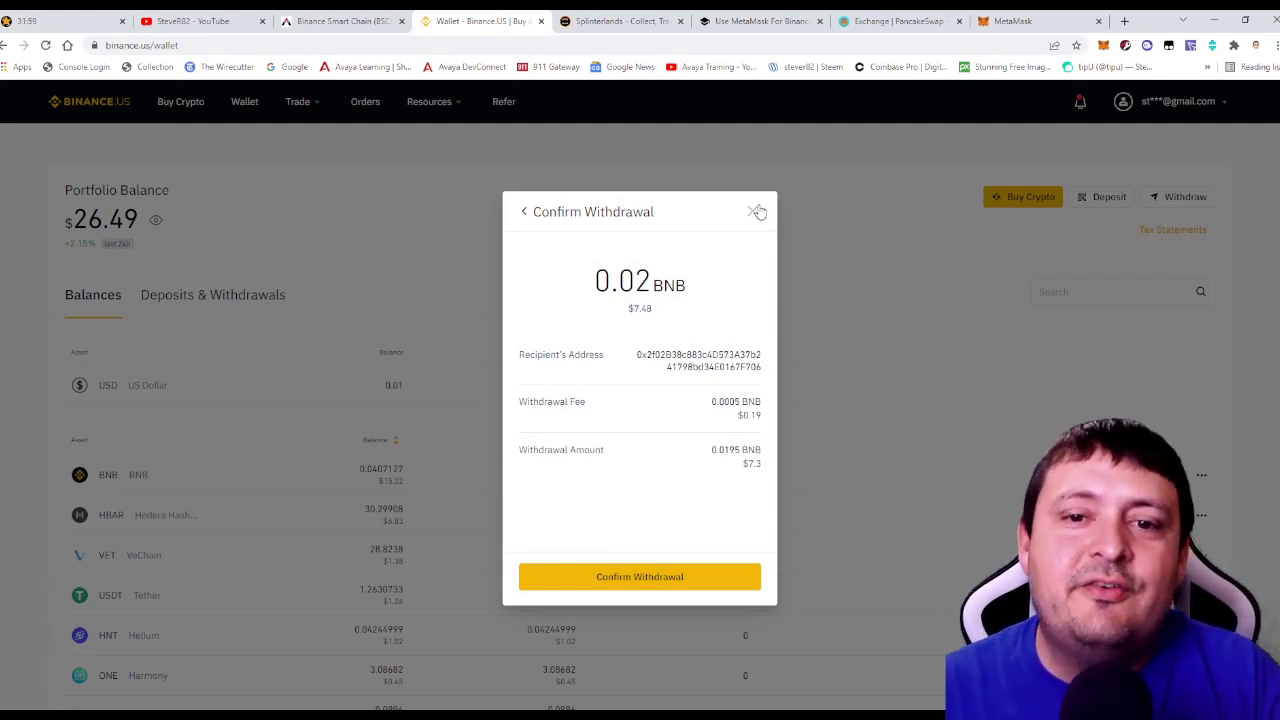
left_click(755, 212)
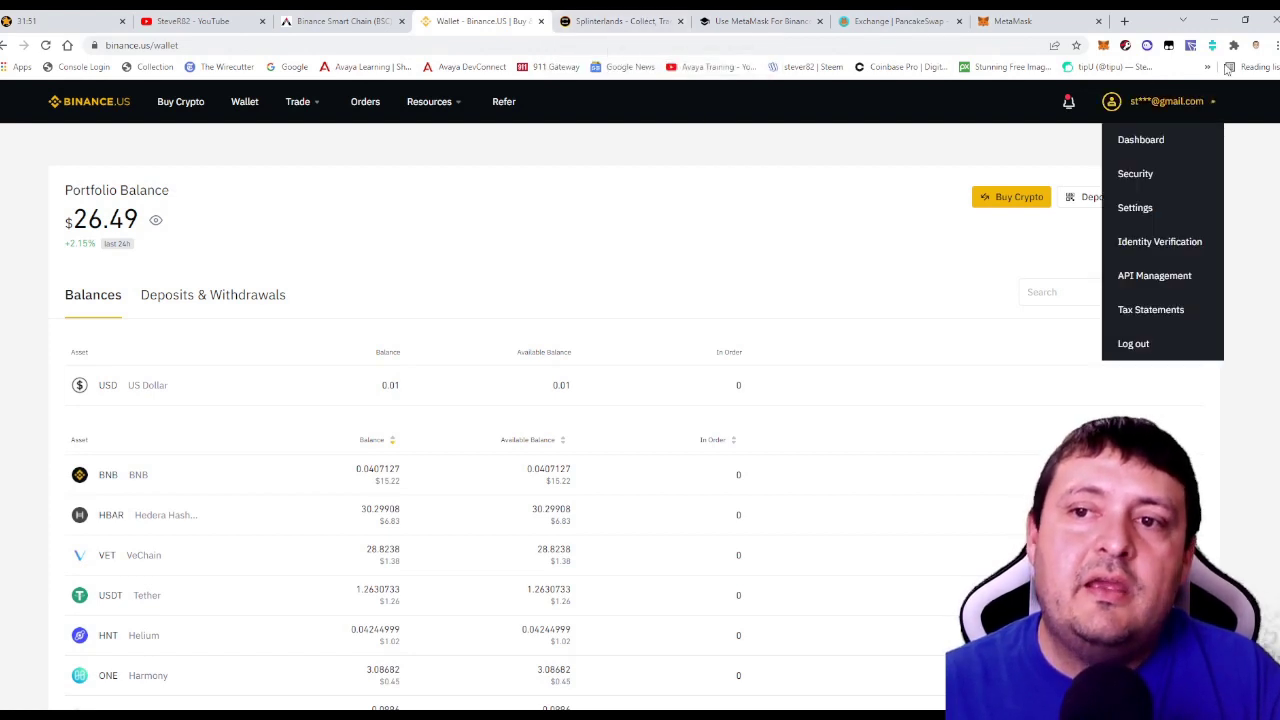
Check MetaMask's 1.1913 BNB balance, then move to the PancakeSwap exchange page.
left_click(1103, 46)
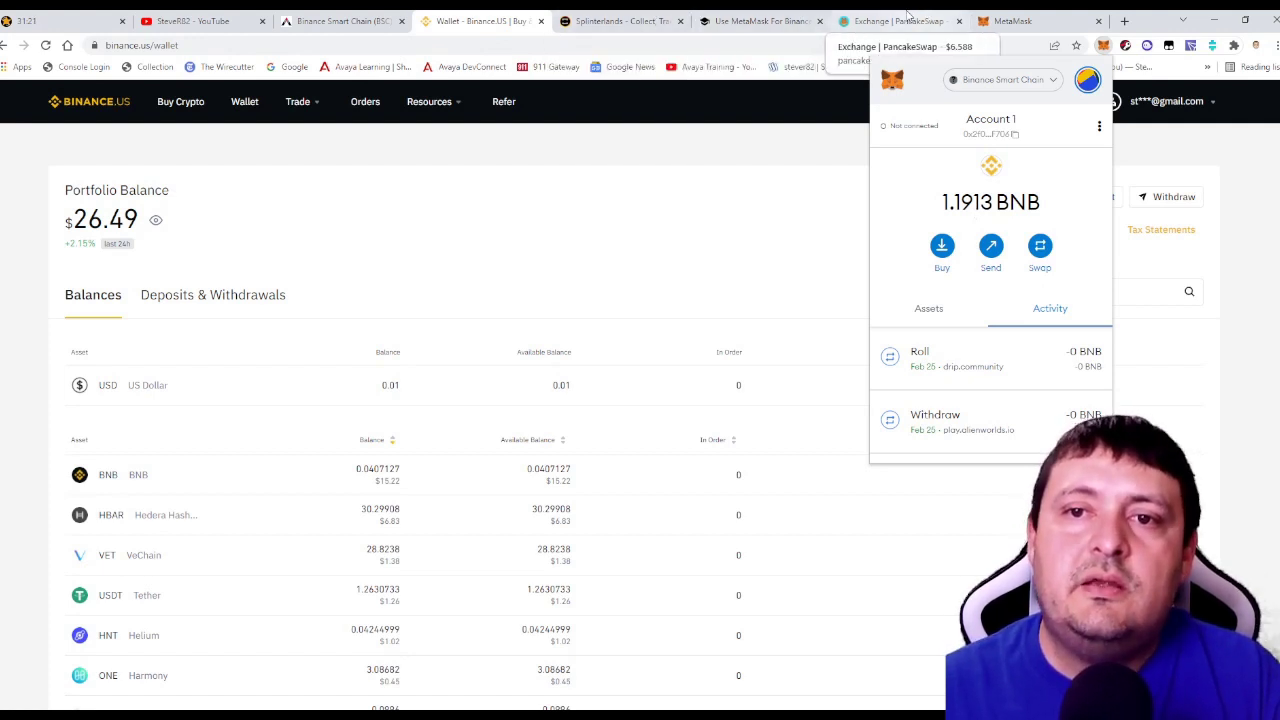
left_click(898, 21)
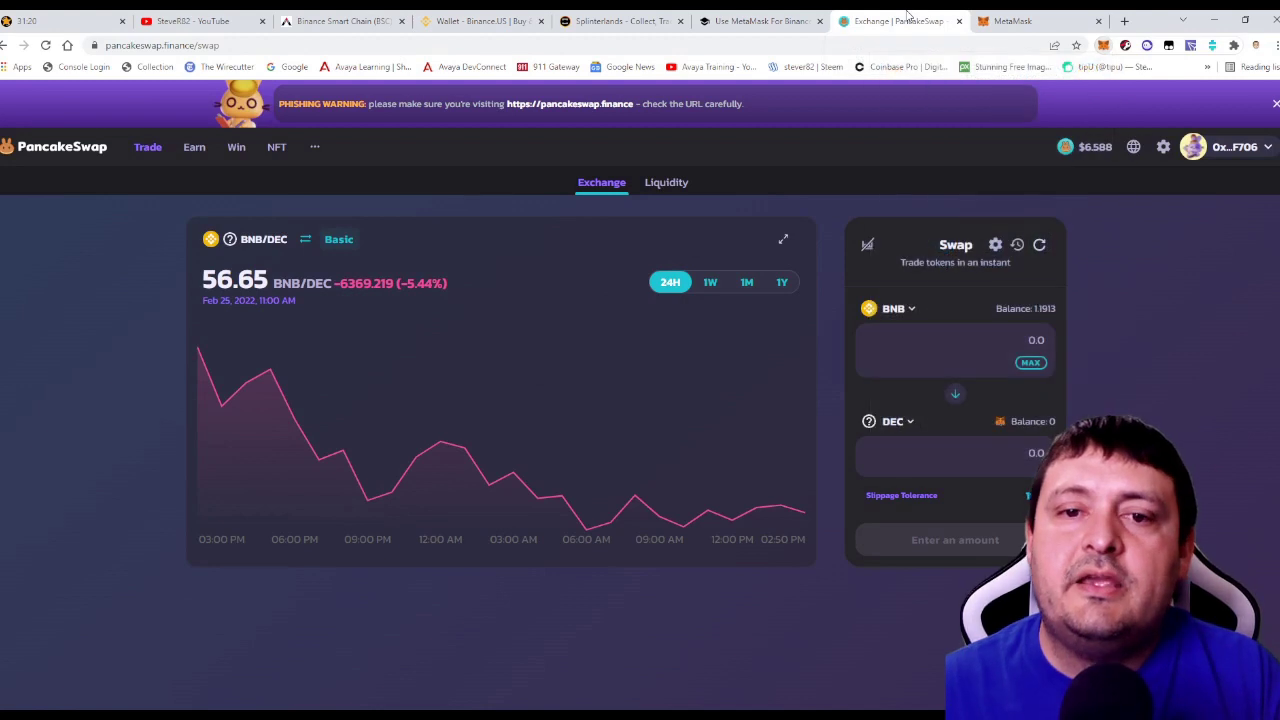
Match the PeakD guide's DEC contract address against PancakeSwap's active custom DEC token.
left_click(898, 423)
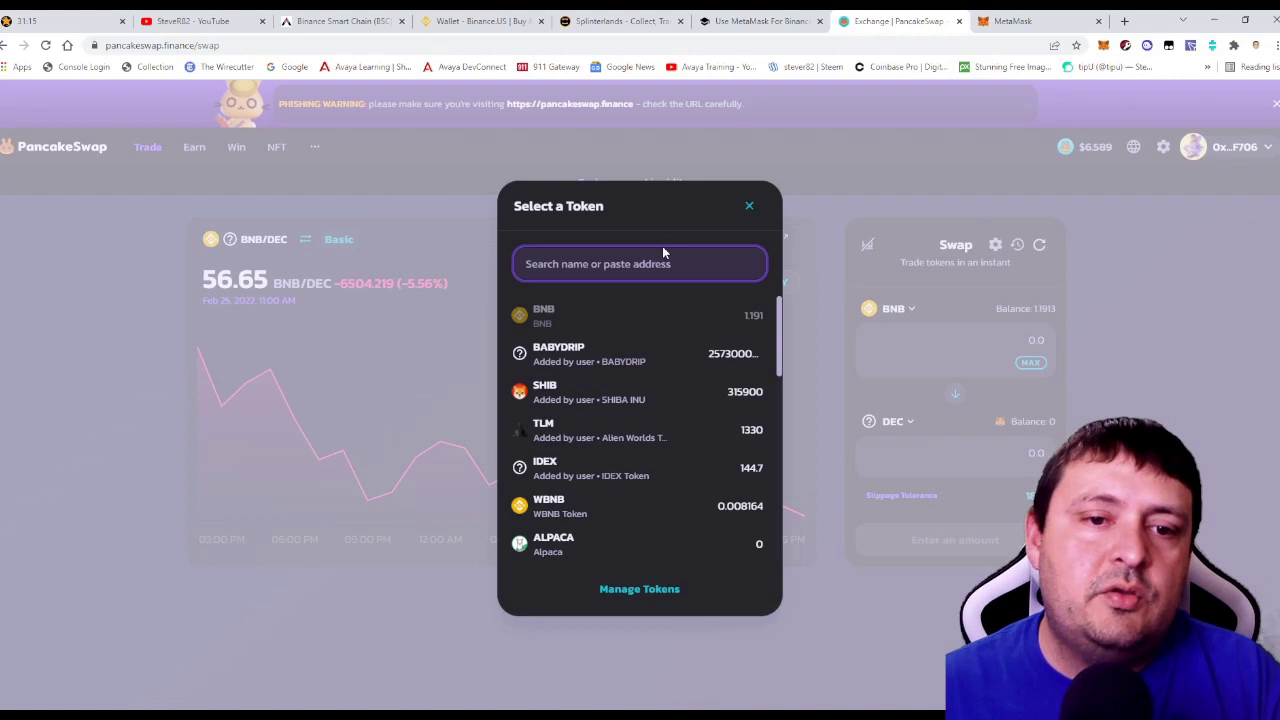
left_click(614, 590)
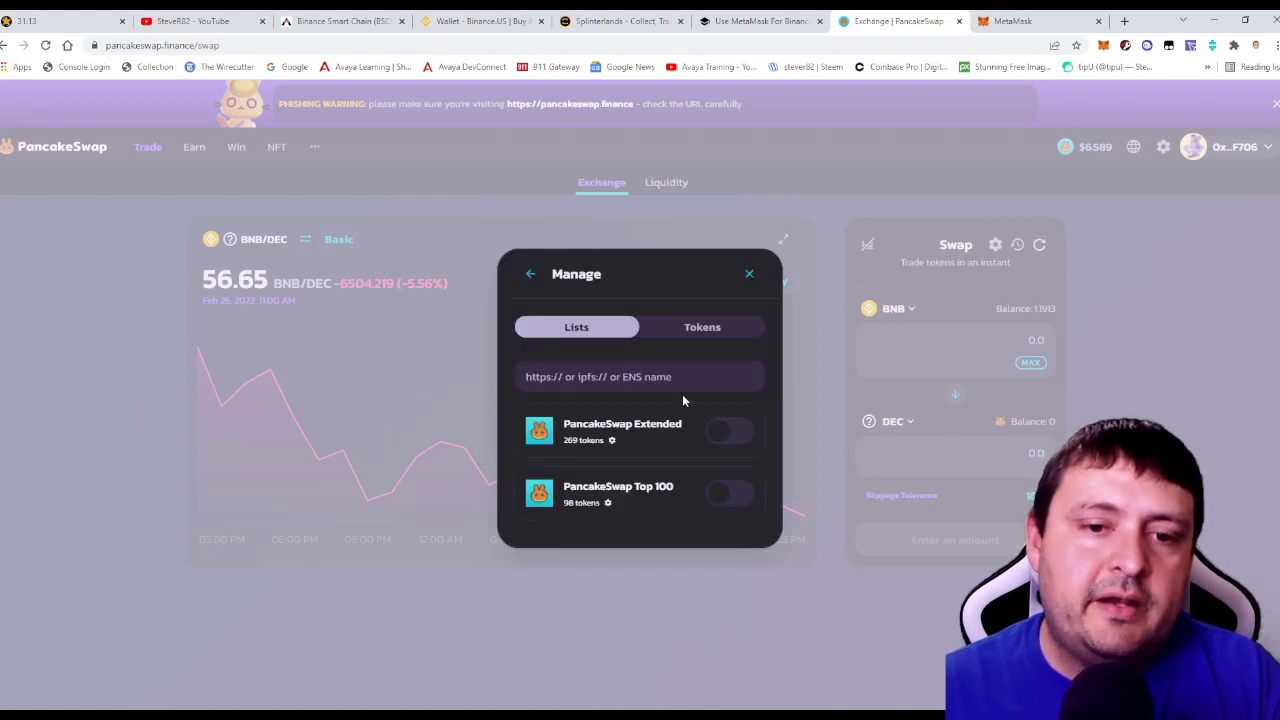
left_click(702, 327)
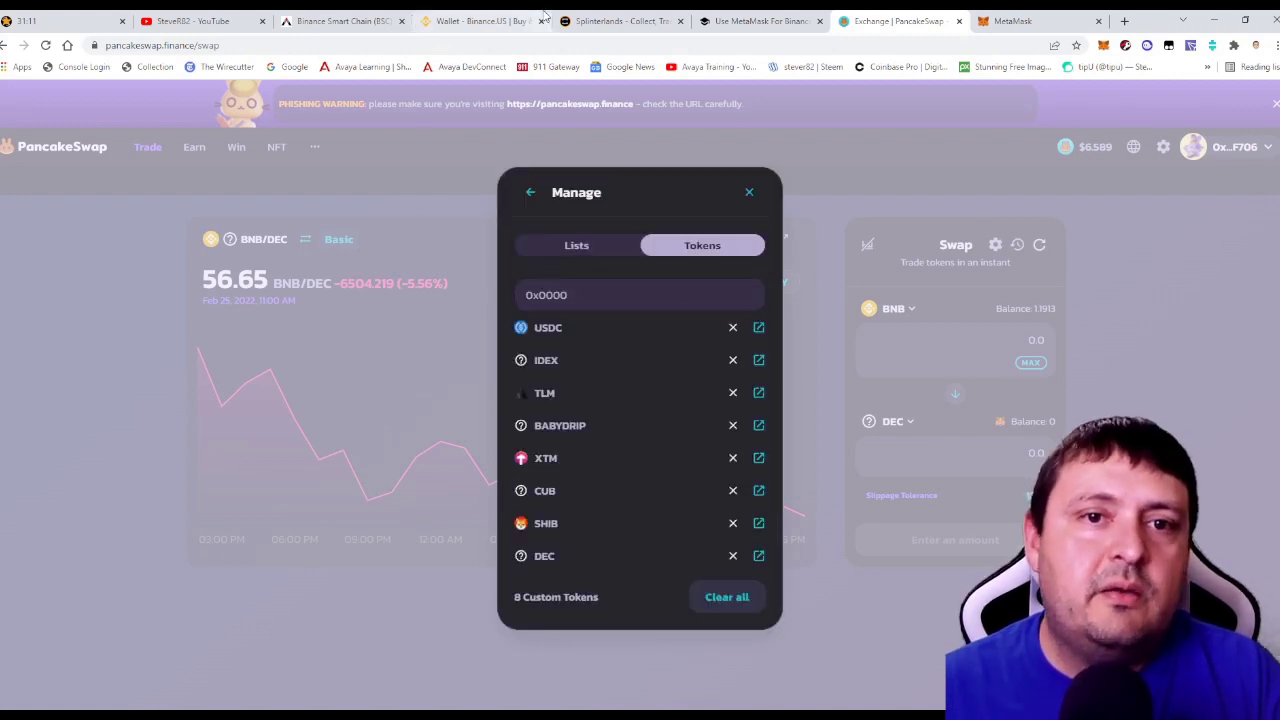
left_click(352, 18)
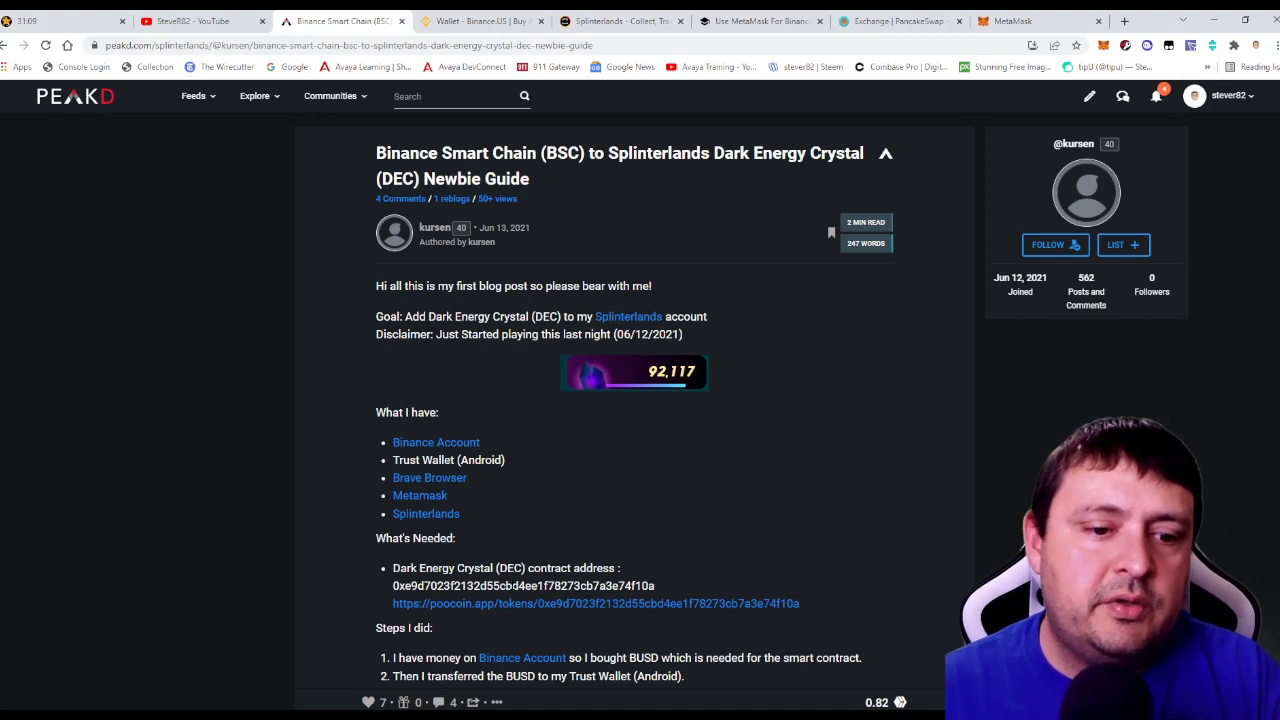
left_click_drag(656, 586, 360, 584)
key("ctrl+c")
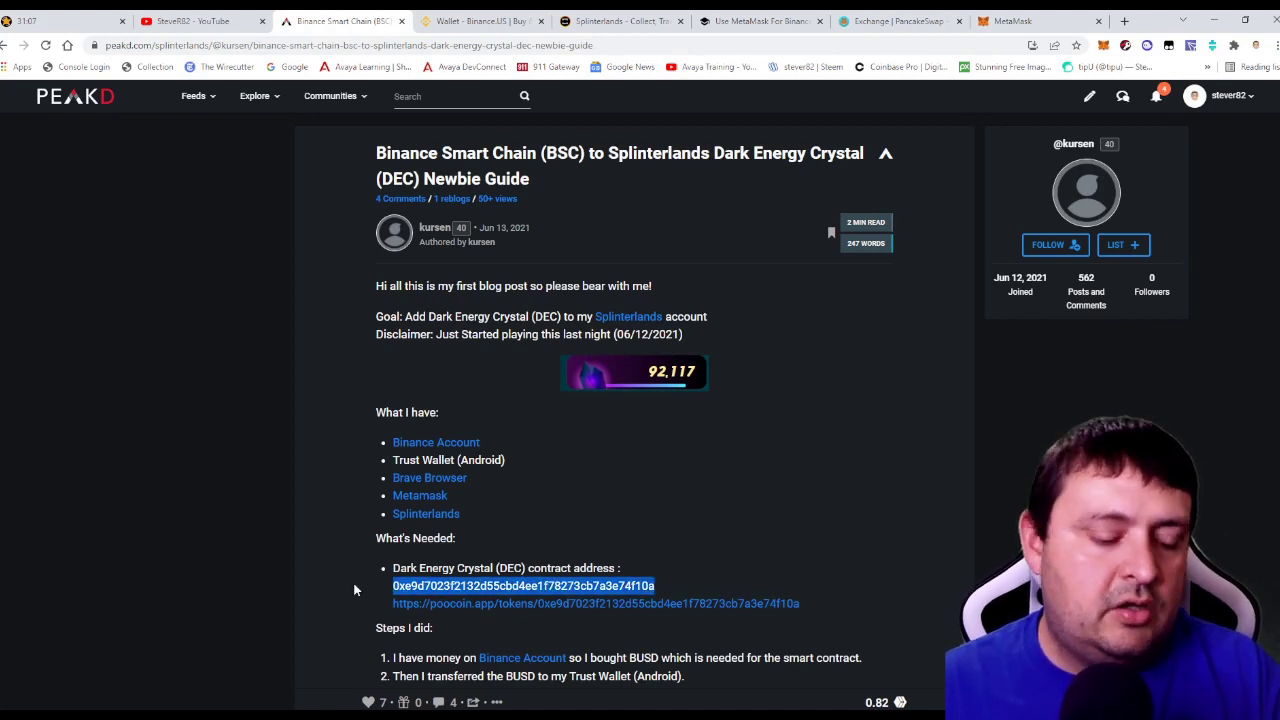
left_click(898, 20)
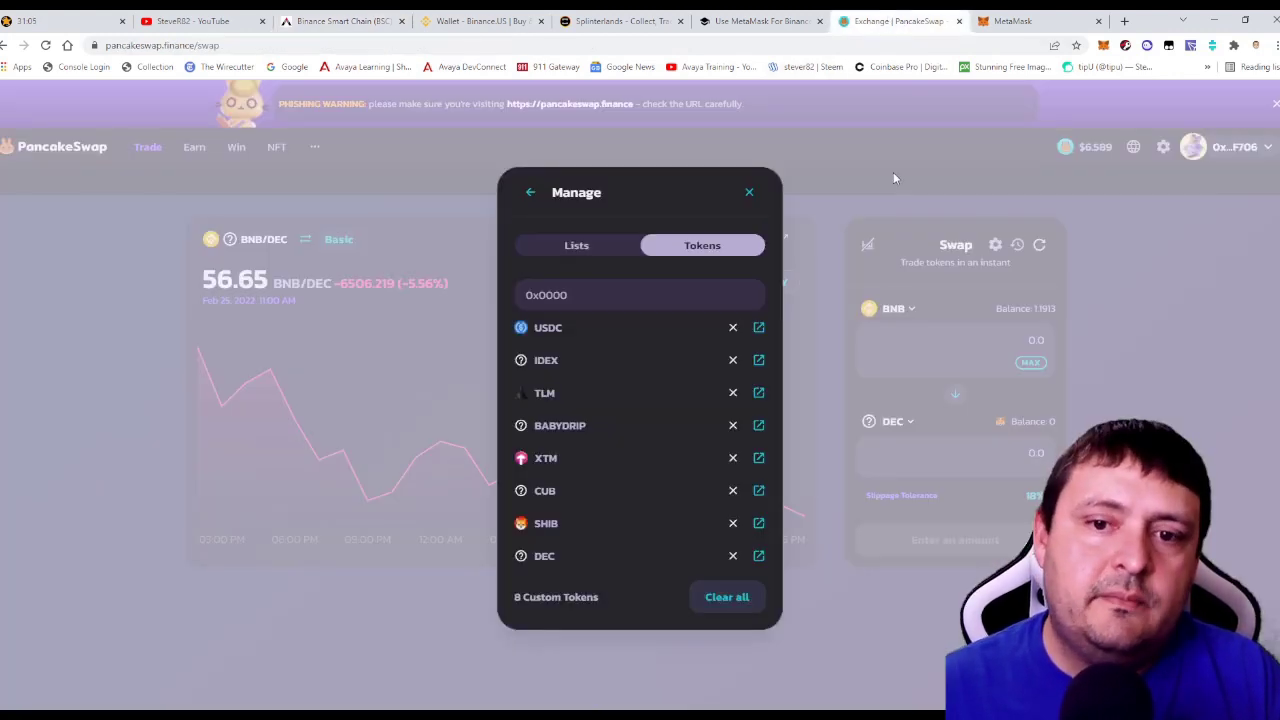
key("ctrl+v")
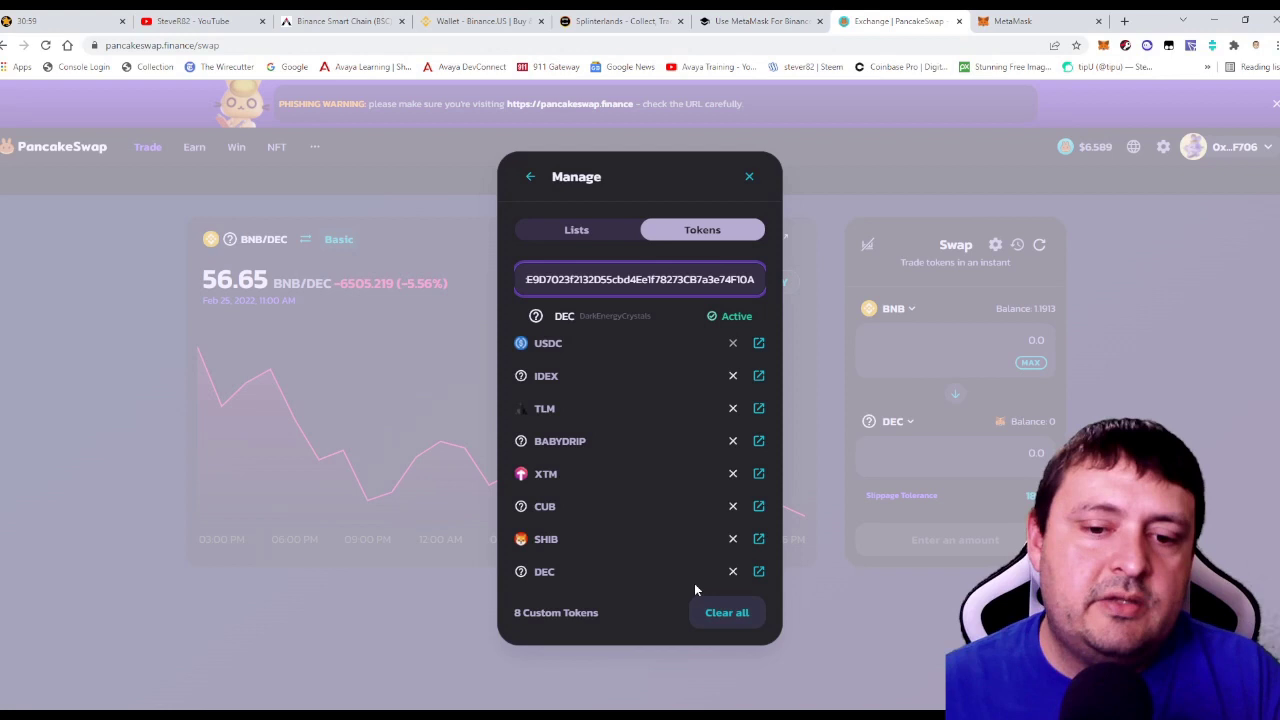
left_click(750, 178)
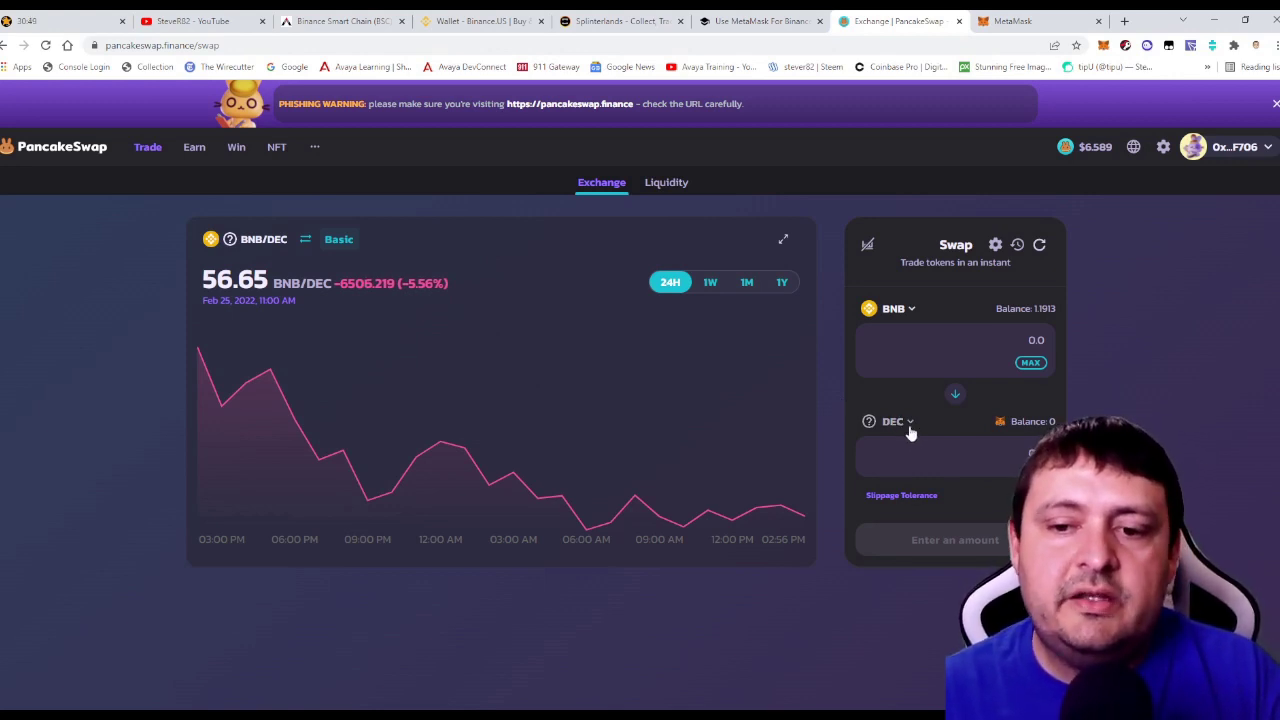
Select Binance Smart Chain Wallet as the DEC transfer destination in Splinterlands, then return to PancakeSwap.
left_click(620, 20)
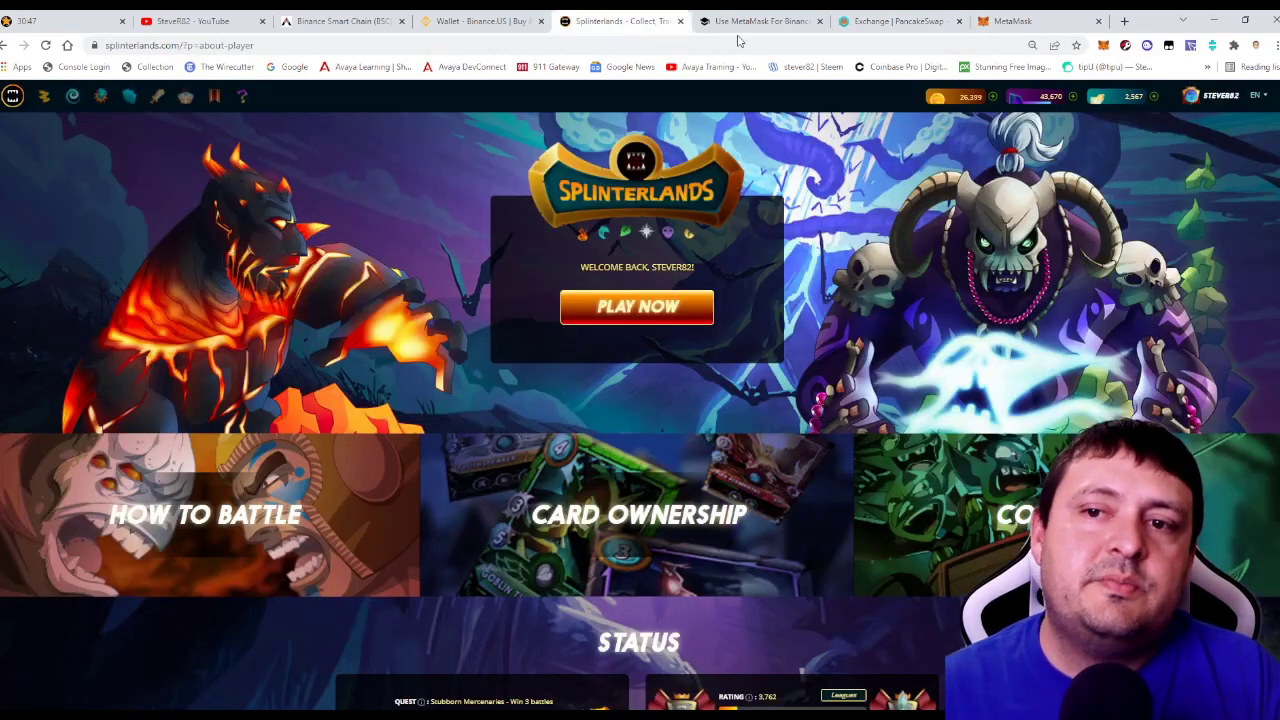
left_click(1023, 102)
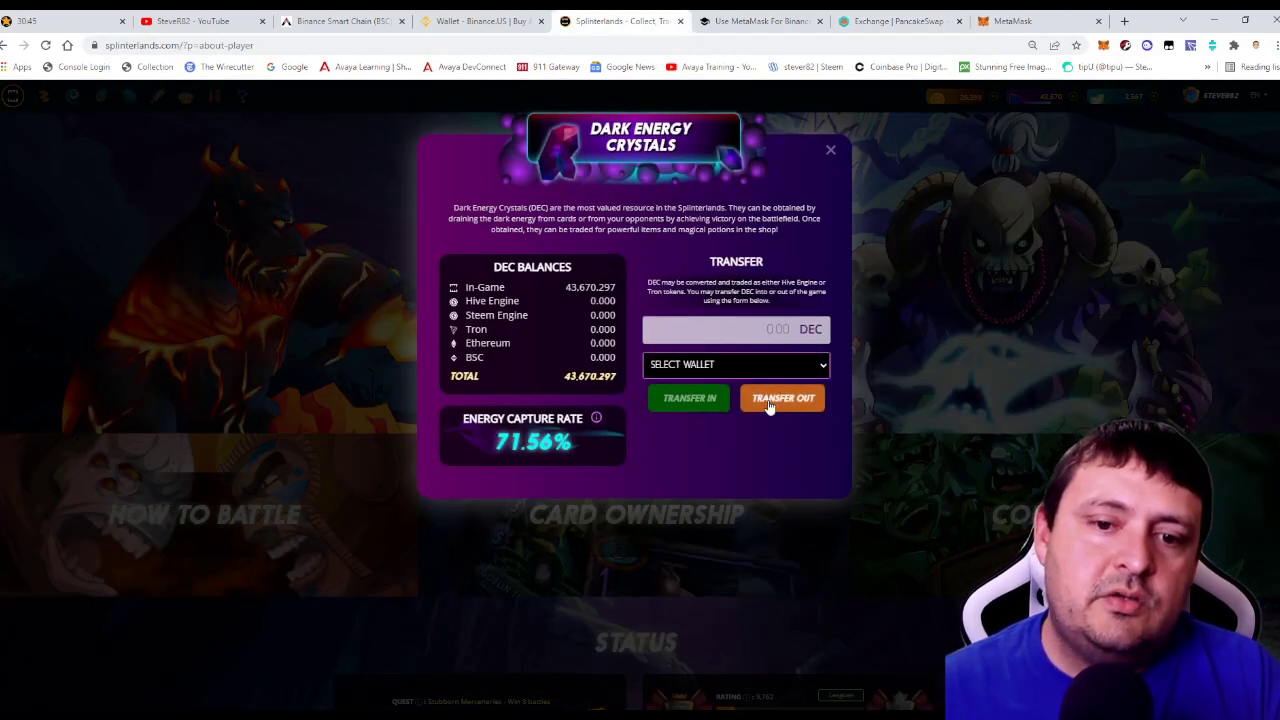
left_click(769, 405)
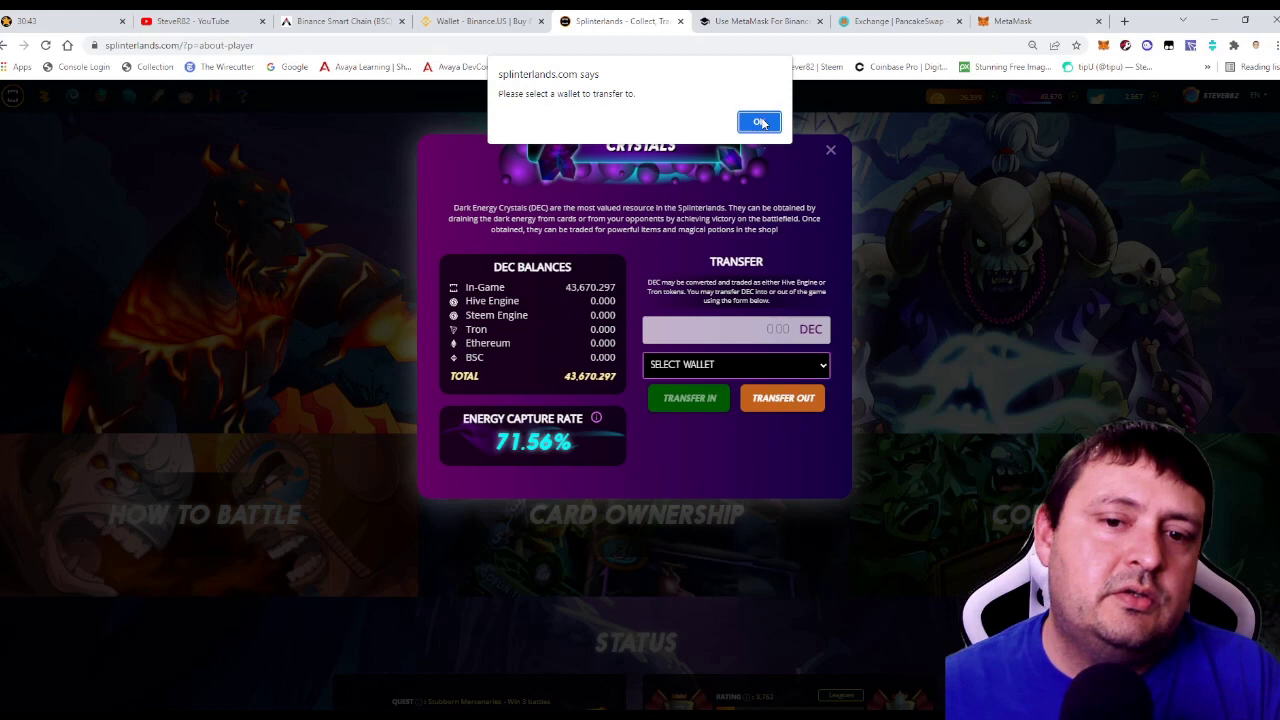
left_click(759, 121)
left_click(779, 370)
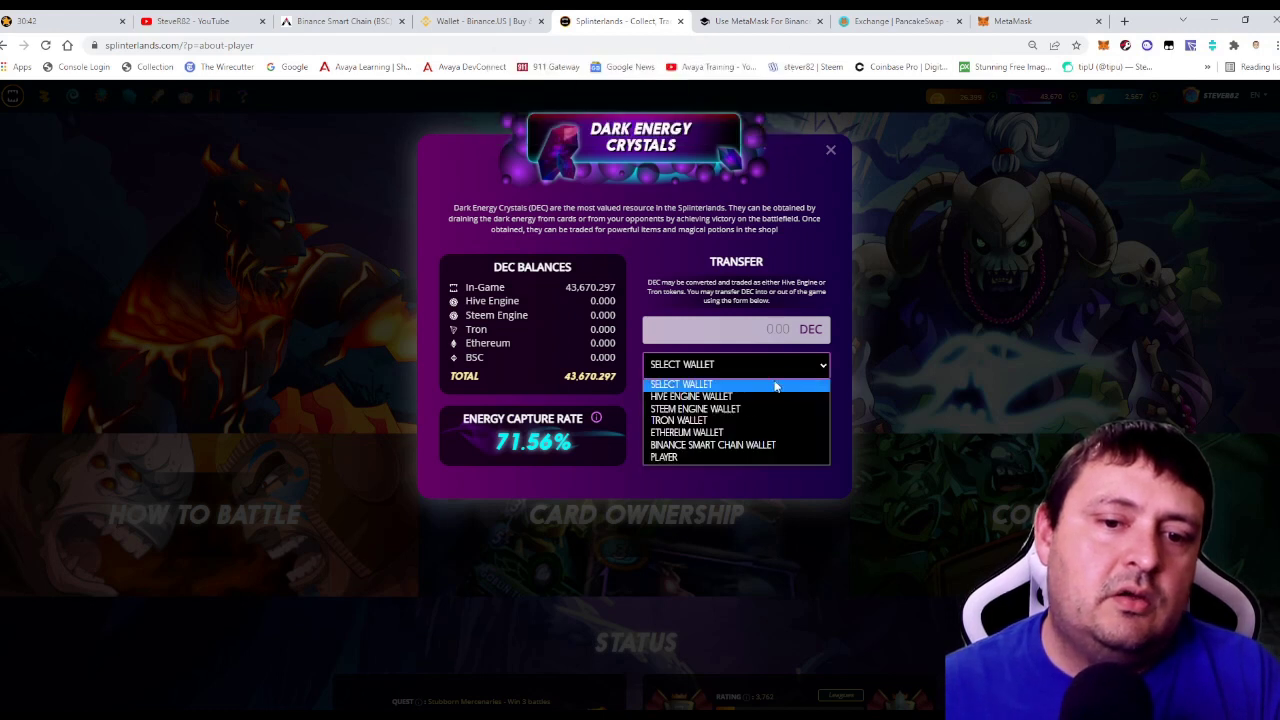
left_click(697, 443)
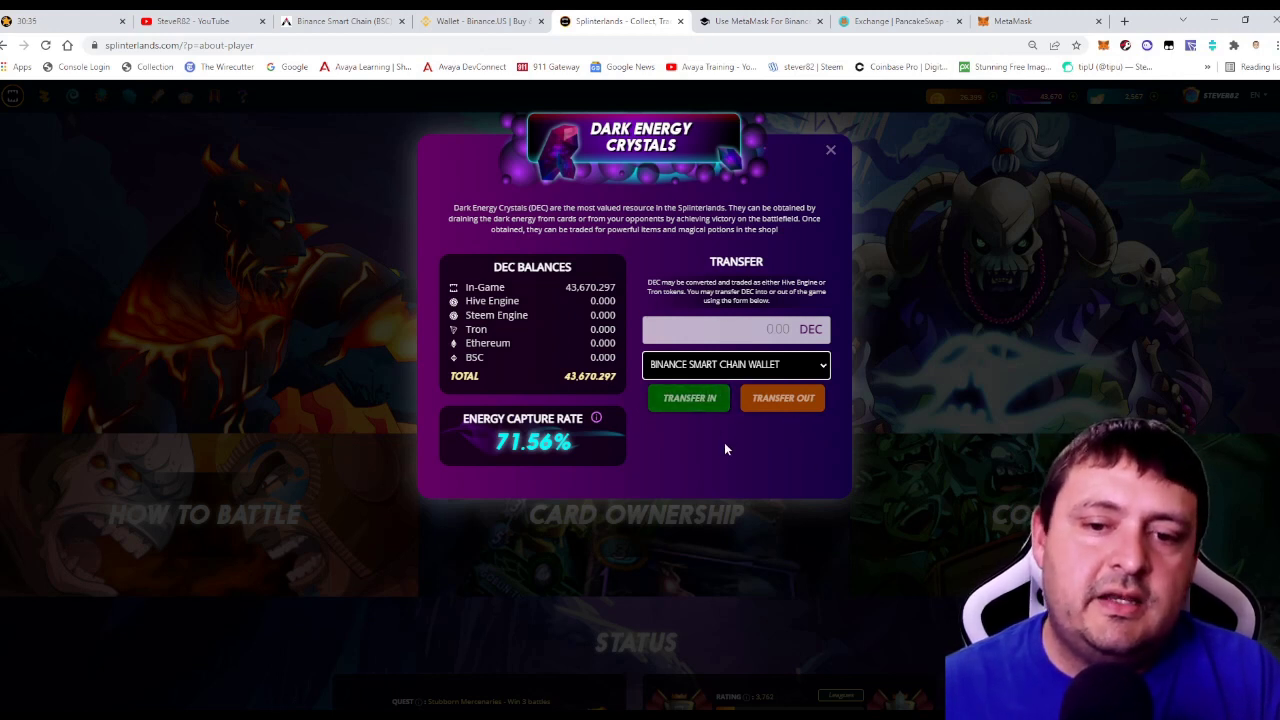
left_click(775, 329)
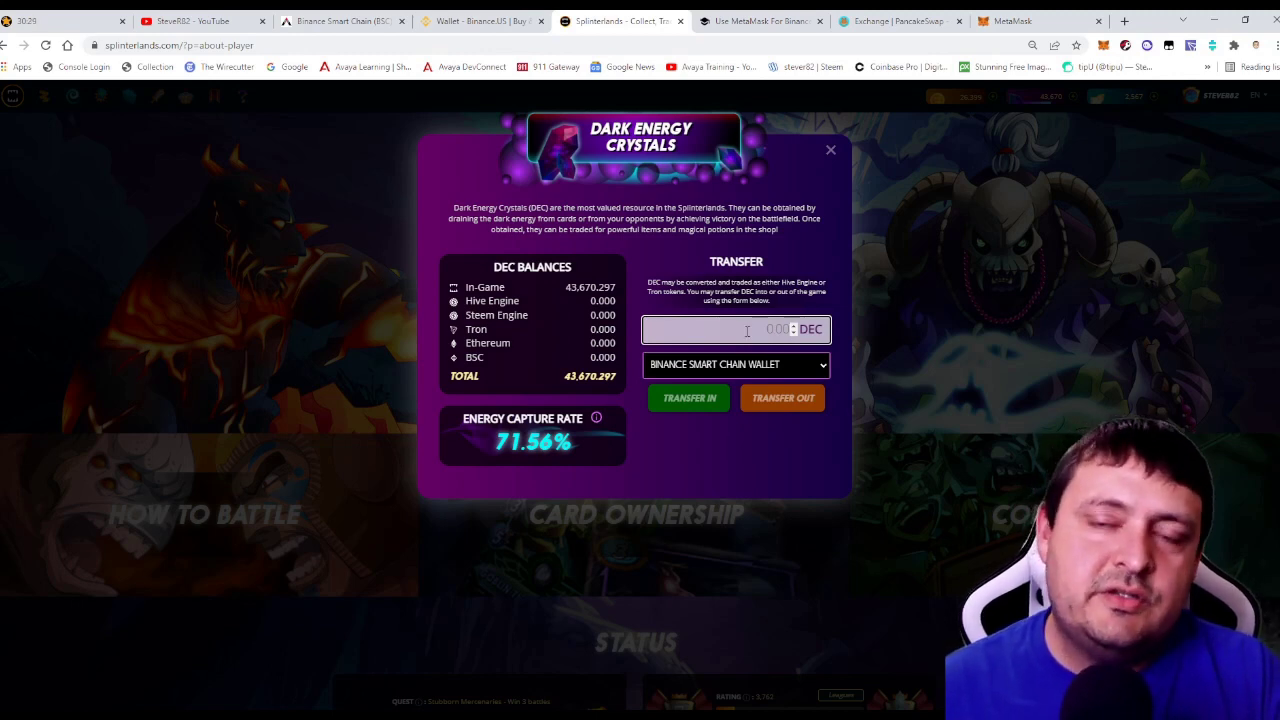
left_click(874, 22)
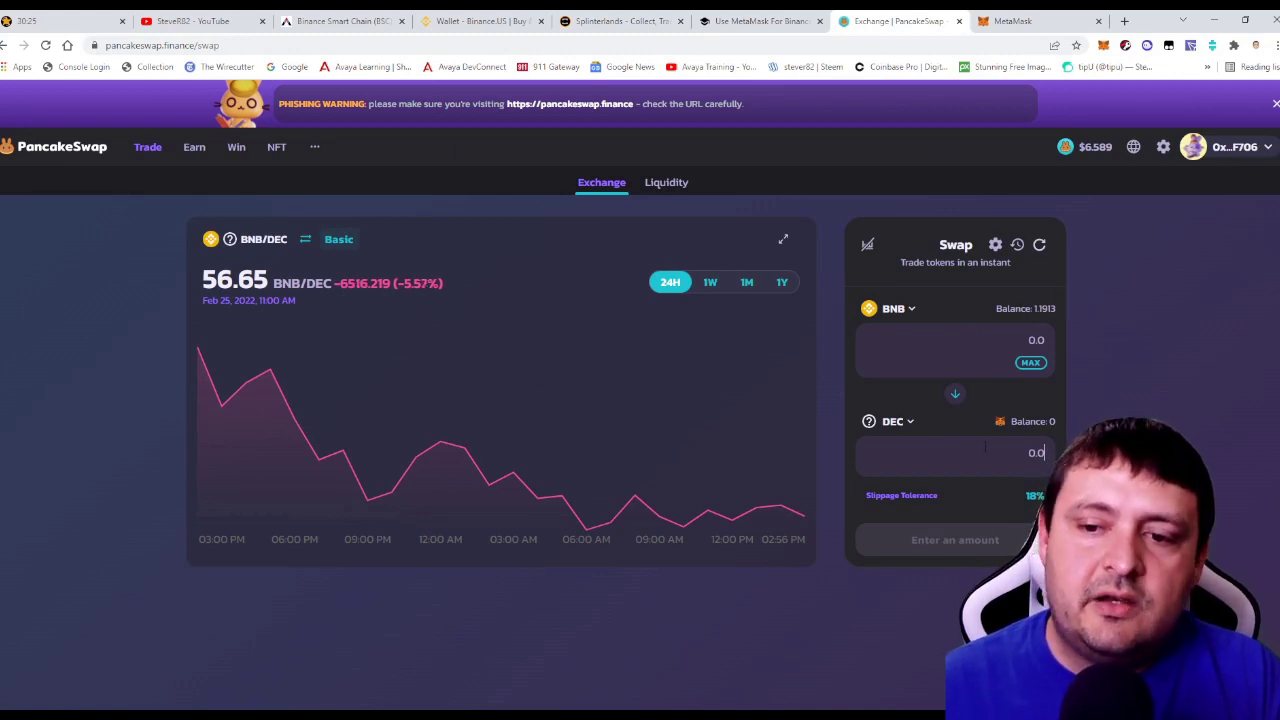
Swap about 0.0452 BNB for 5000 DEC, accepting the updated price and confirming in MetaMask.
type("5000")
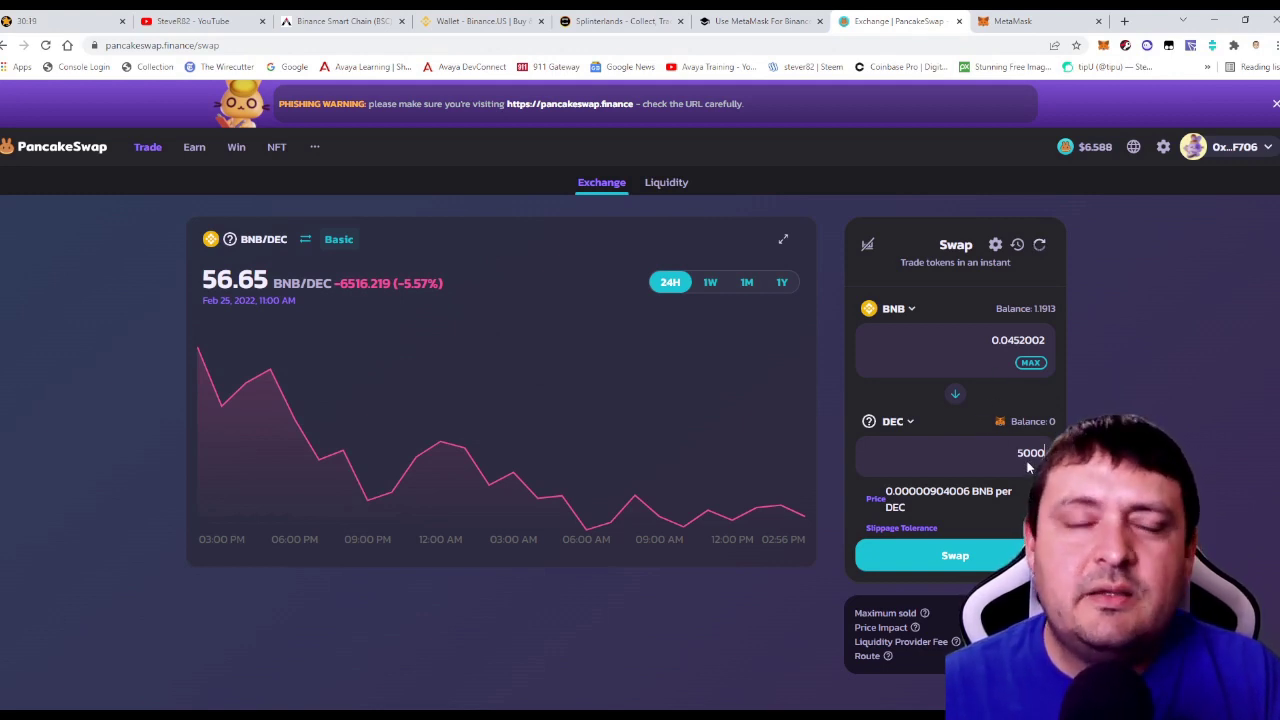
left_click(955, 555)
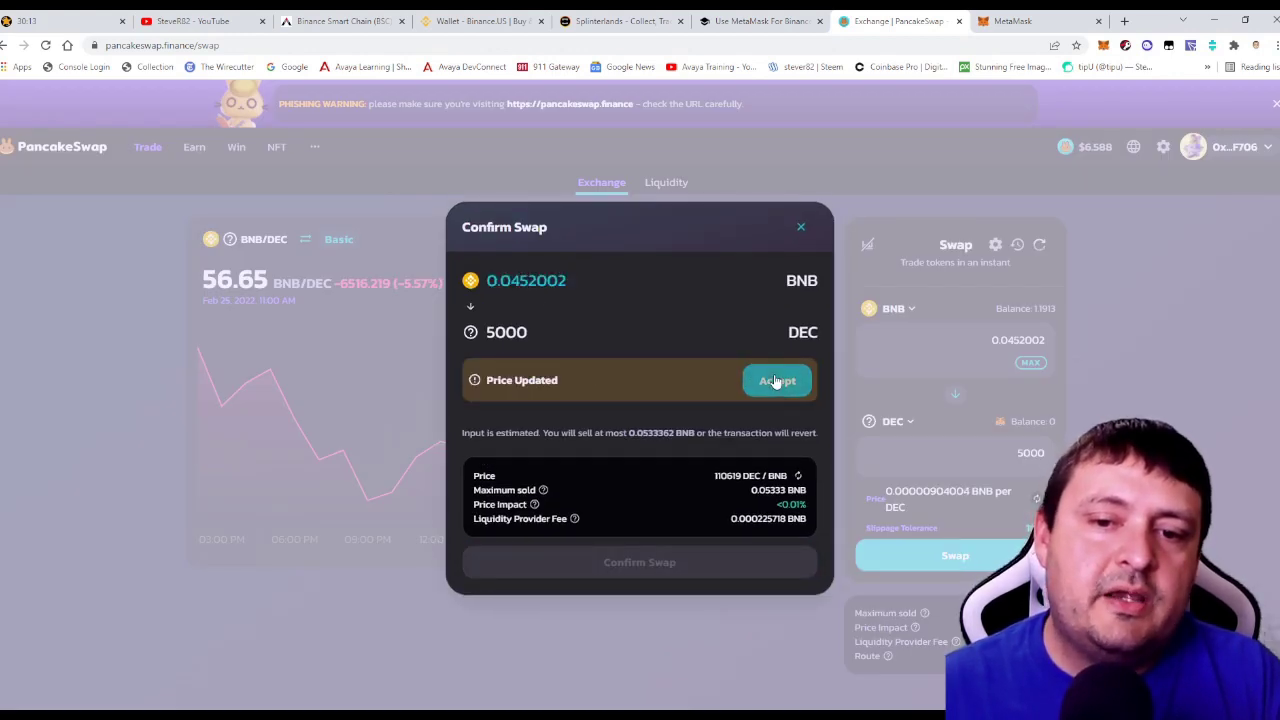
left_click(777, 380)
left_click(648, 533)
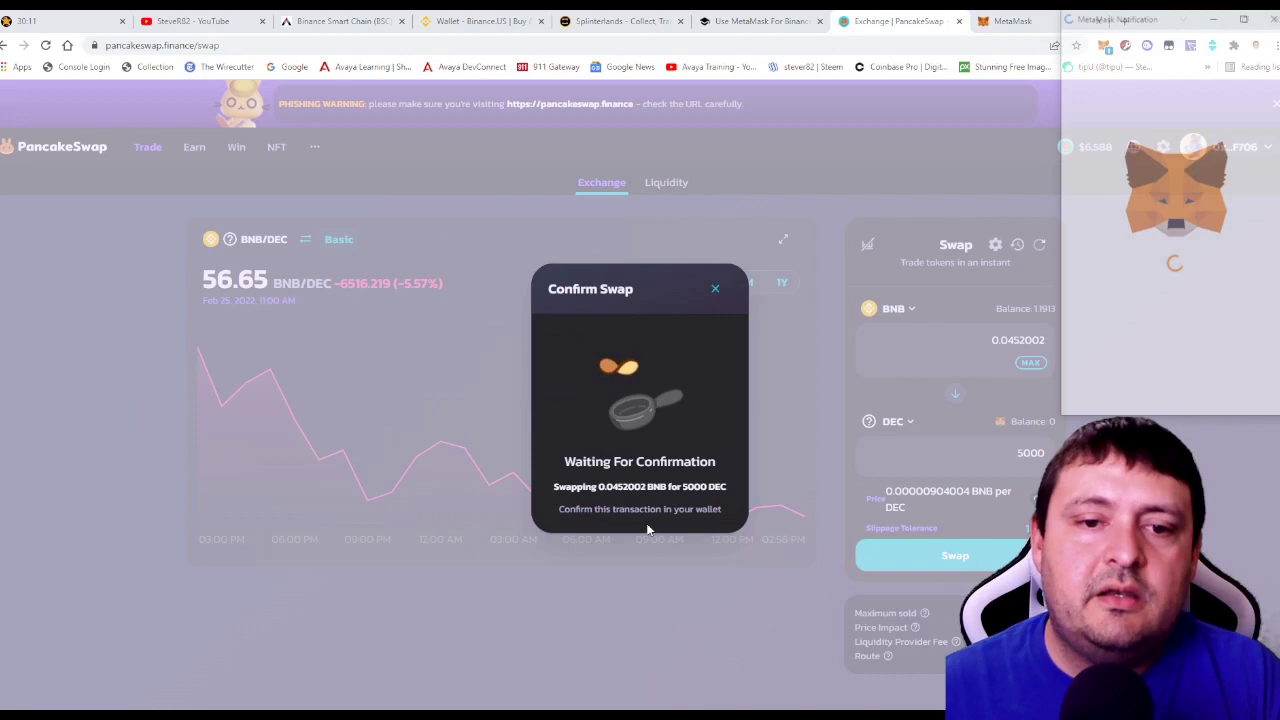
scroll(1228, 348, "down", 5)
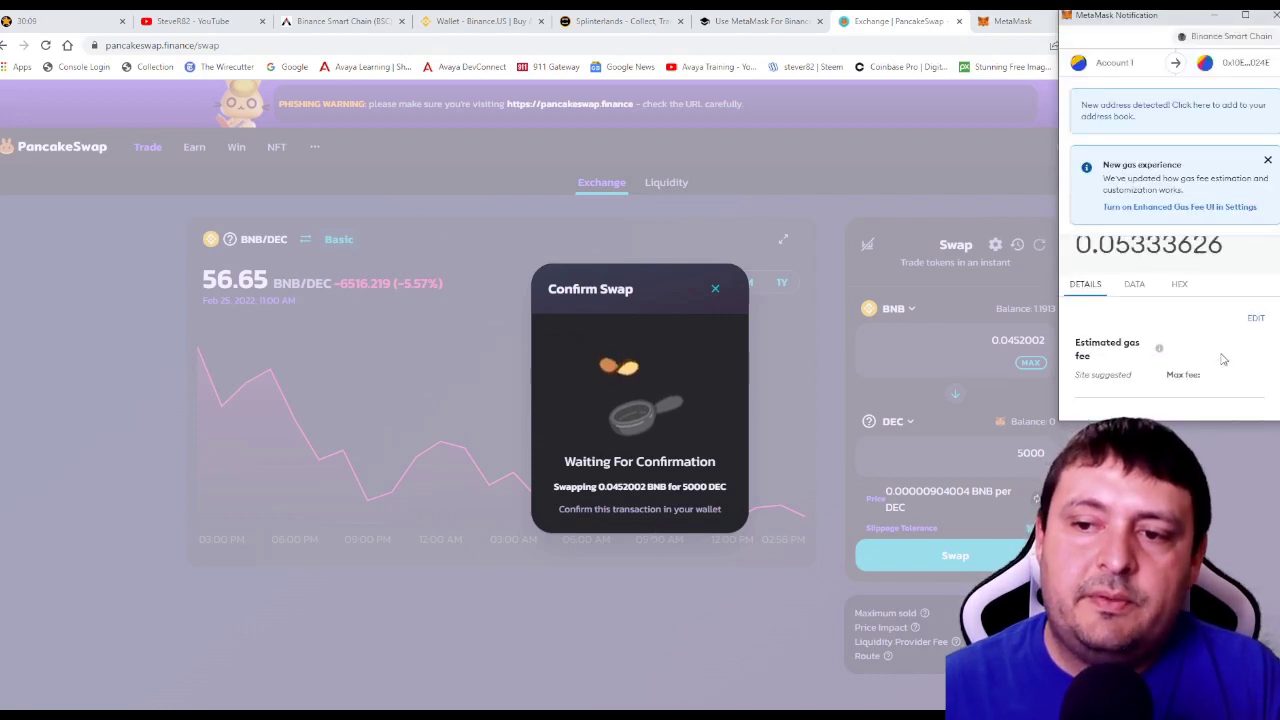
left_click(1221, 392)
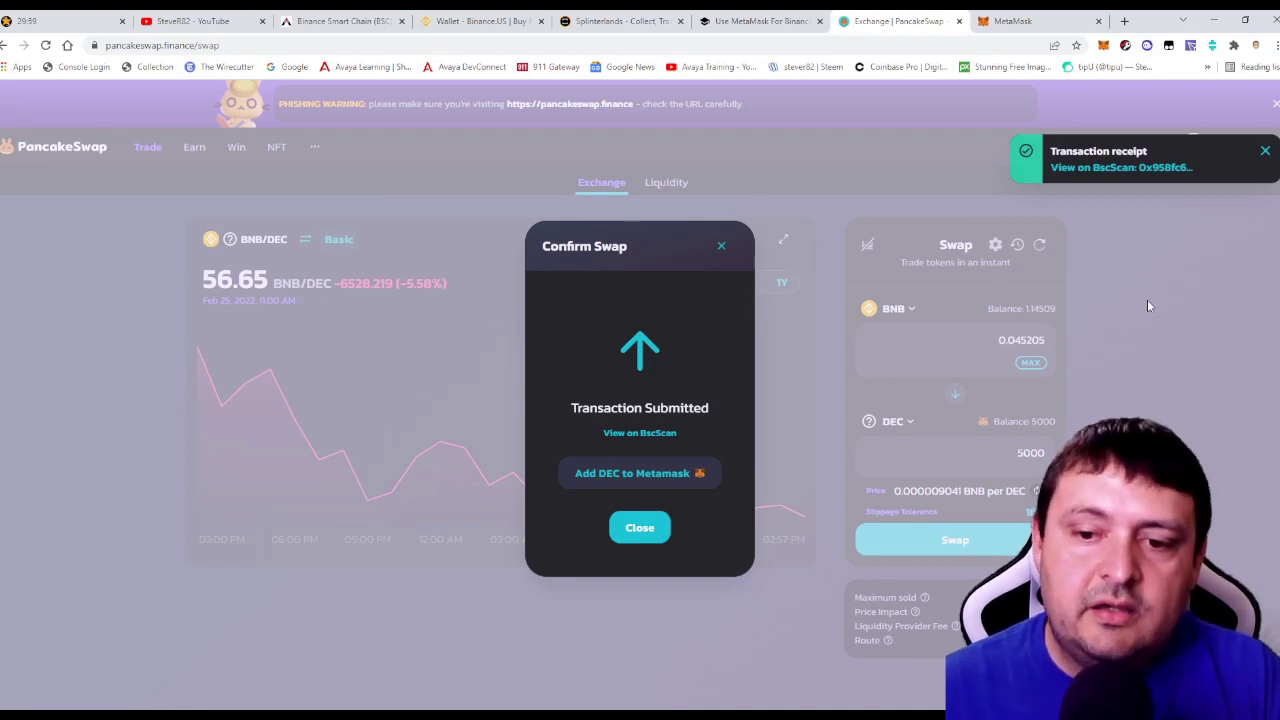
left_click(1265, 151)
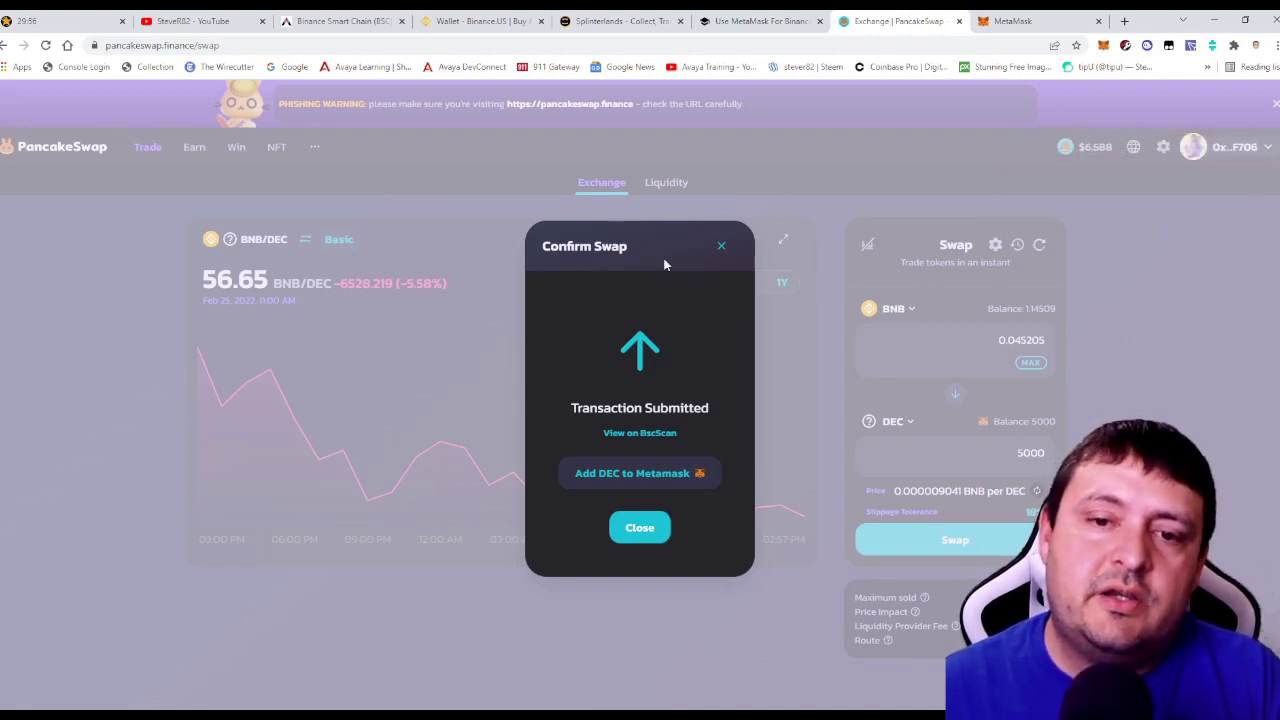
left_click(718, 247)
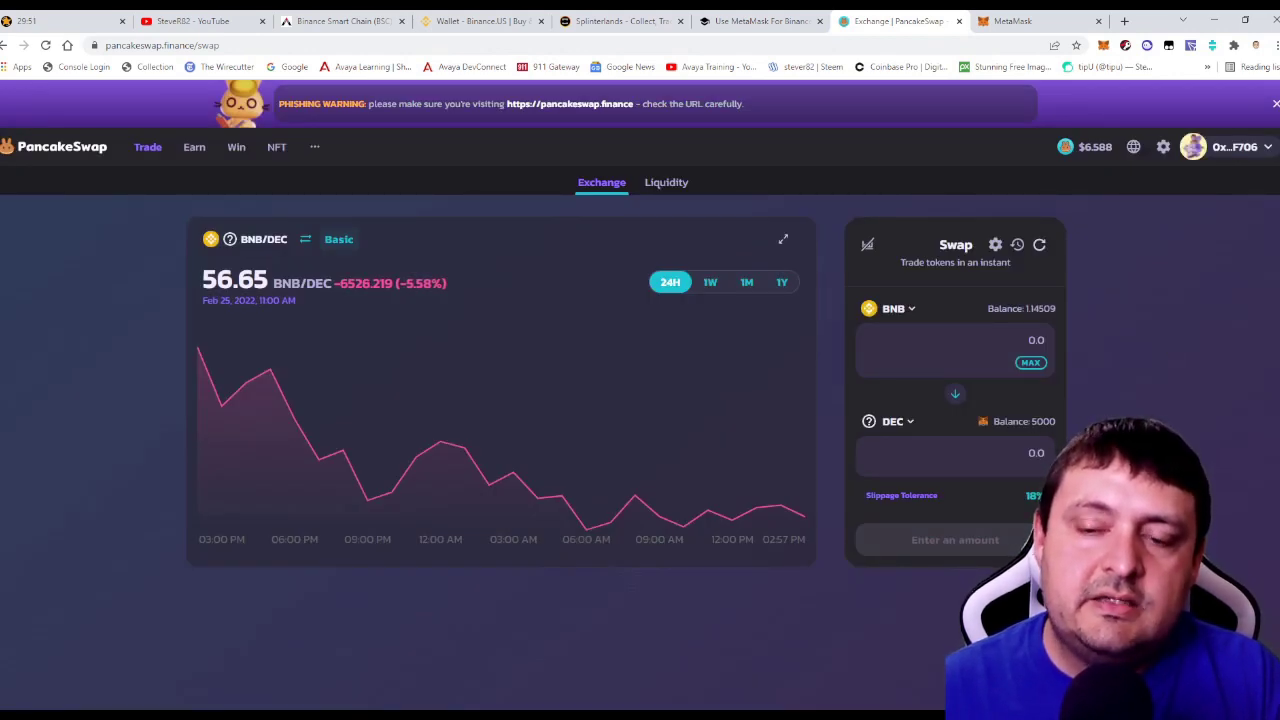
View the account's linked Binance Smart Chain address under Link External Wallet, then close it.
left_click(615, 21)
left_click(831, 152)
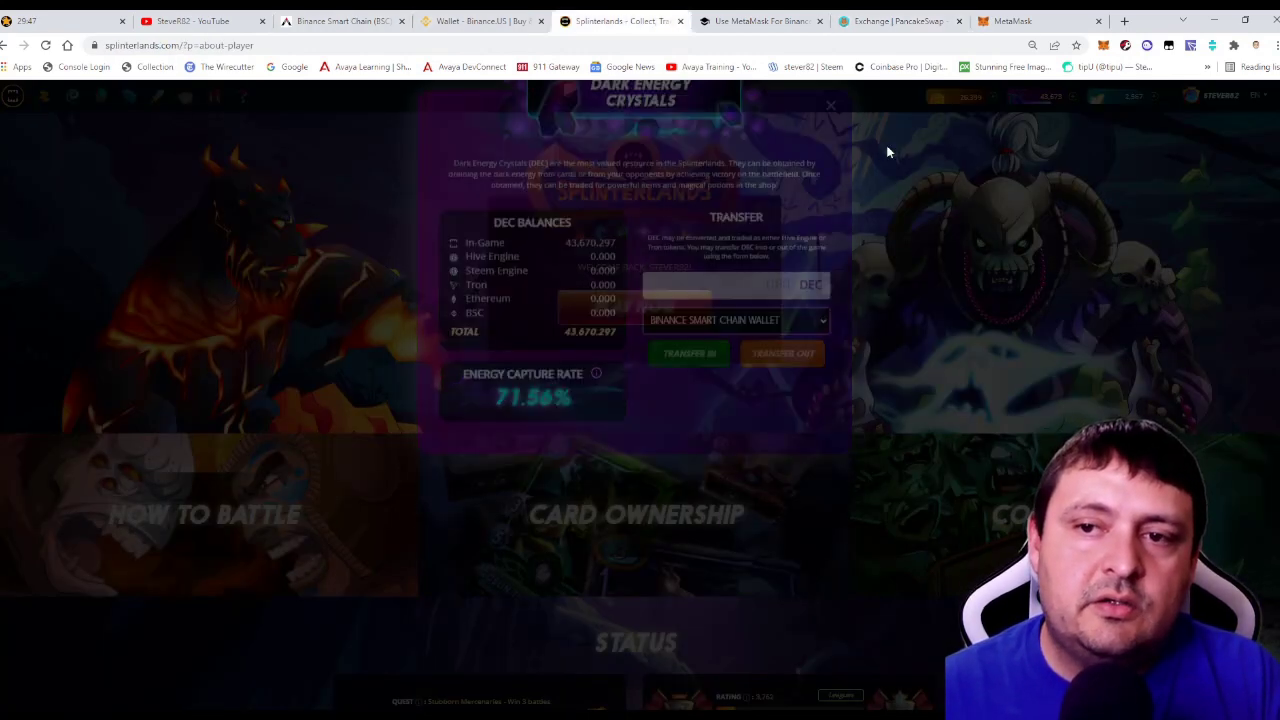
mouse_move(1218, 96)
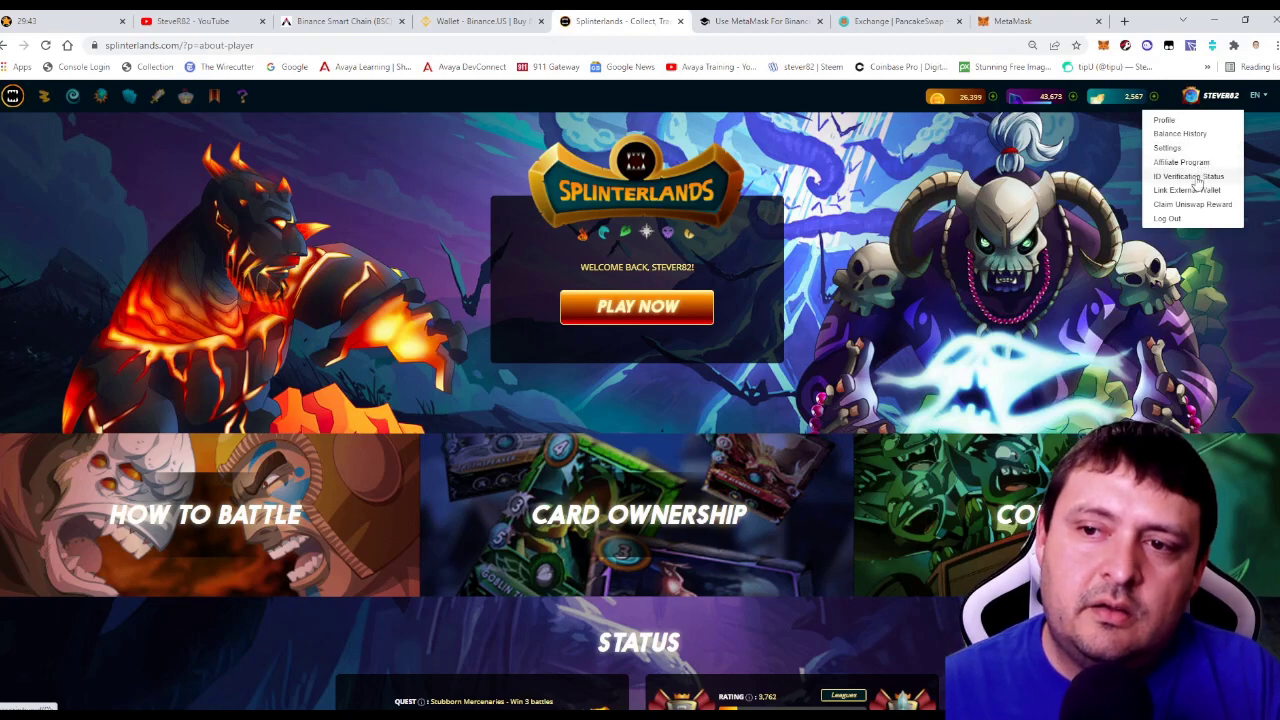
left_click(1190, 190)
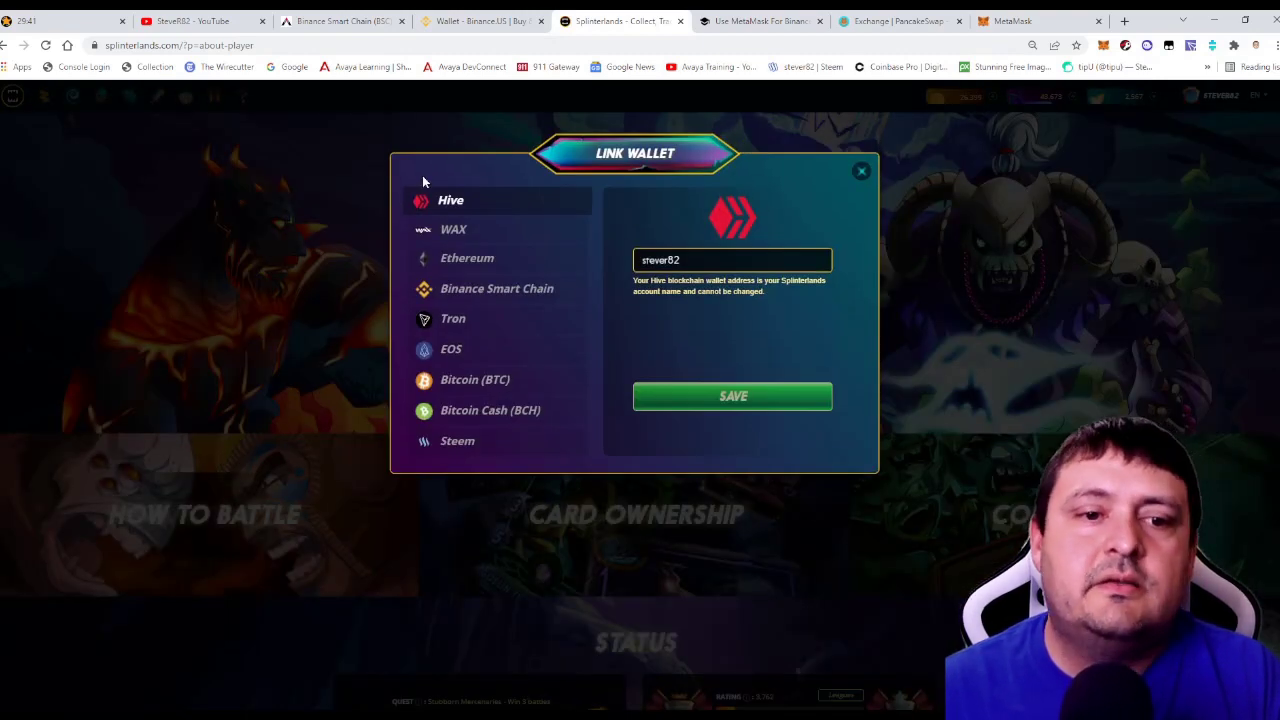
left_click(491, 292)
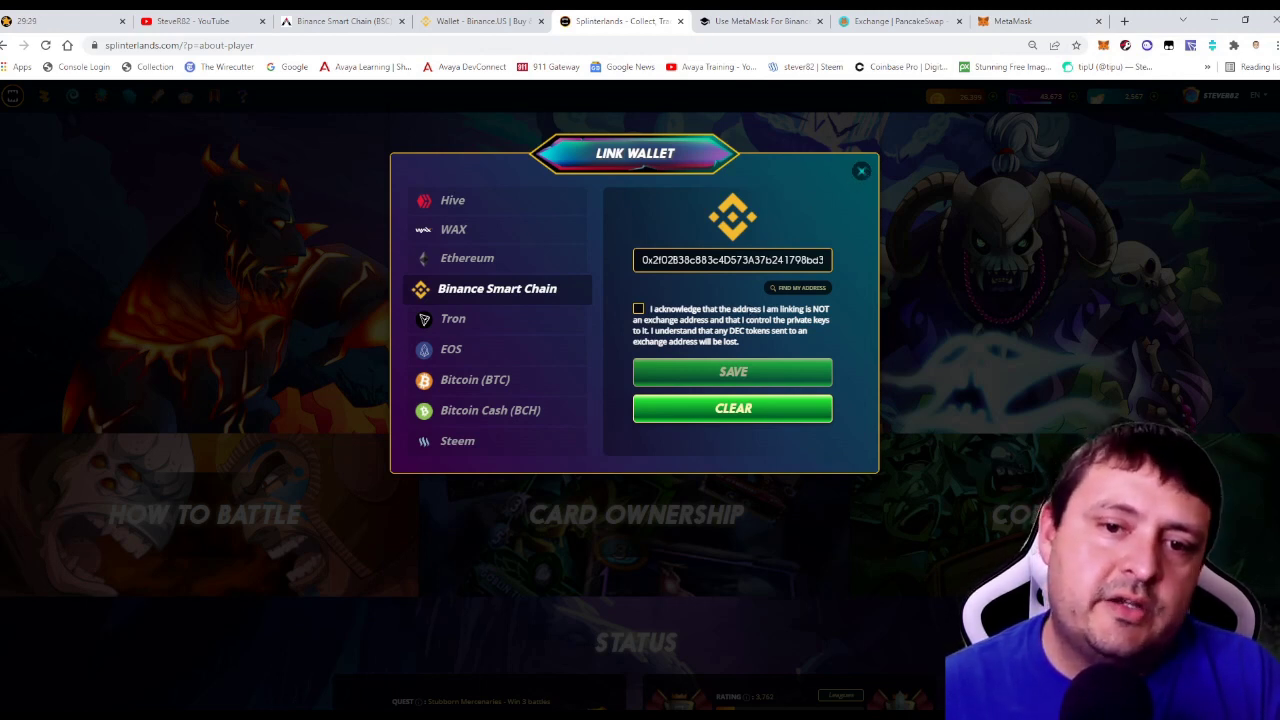
left_click(863, 172)
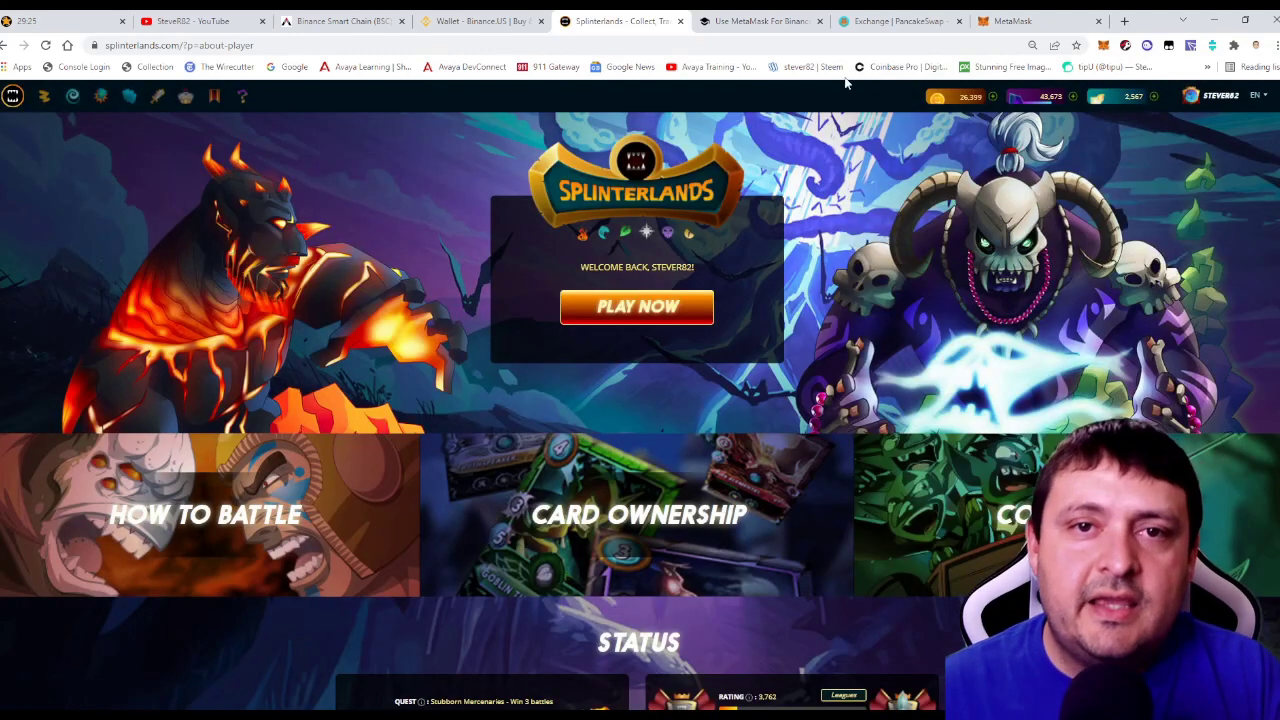
Enter 5000 DEC and pick Binance Smart Chain Wallet in the DEC balance details.
left_click(1040, 97)
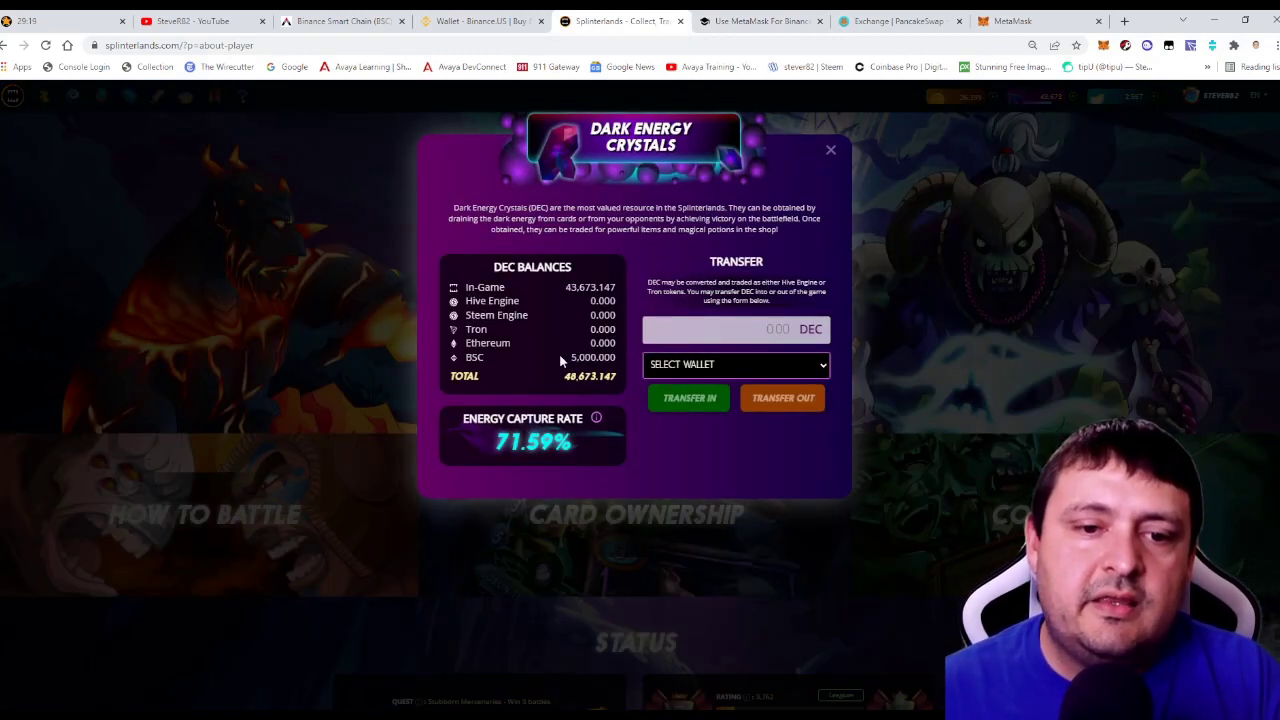
left_click_drag(575, 360, 618, 358)
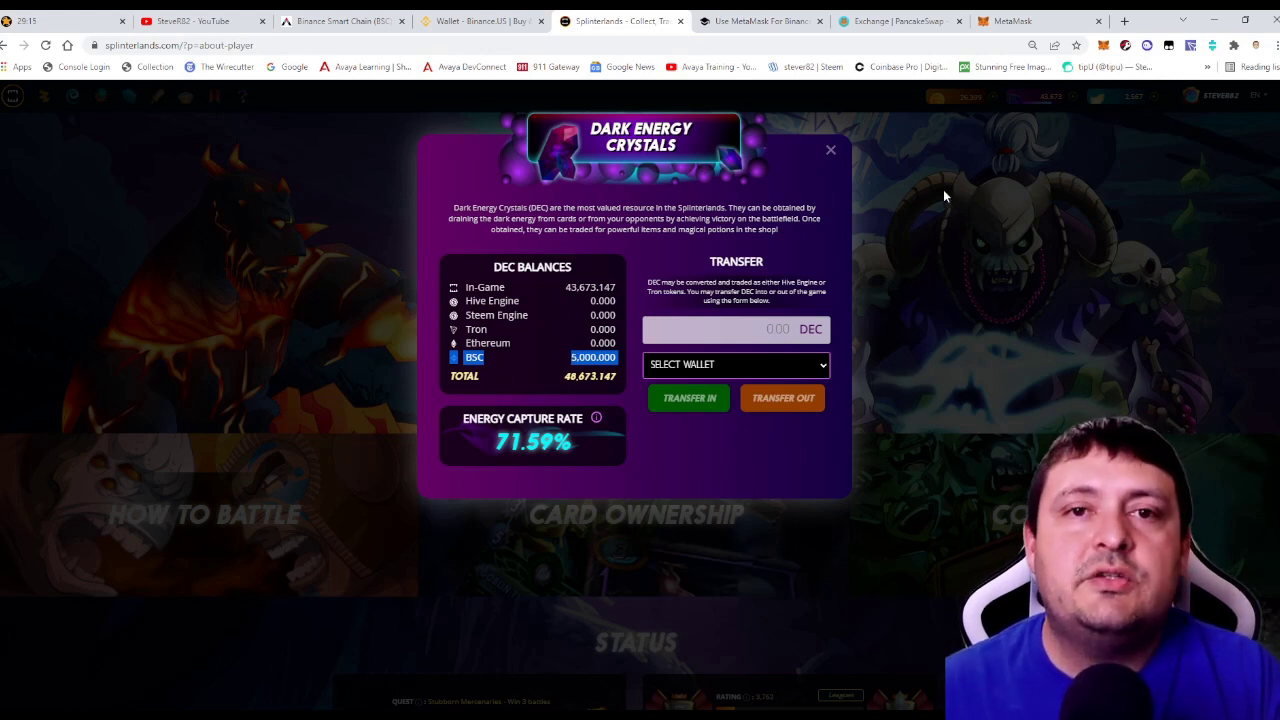
left_click(767, 320)
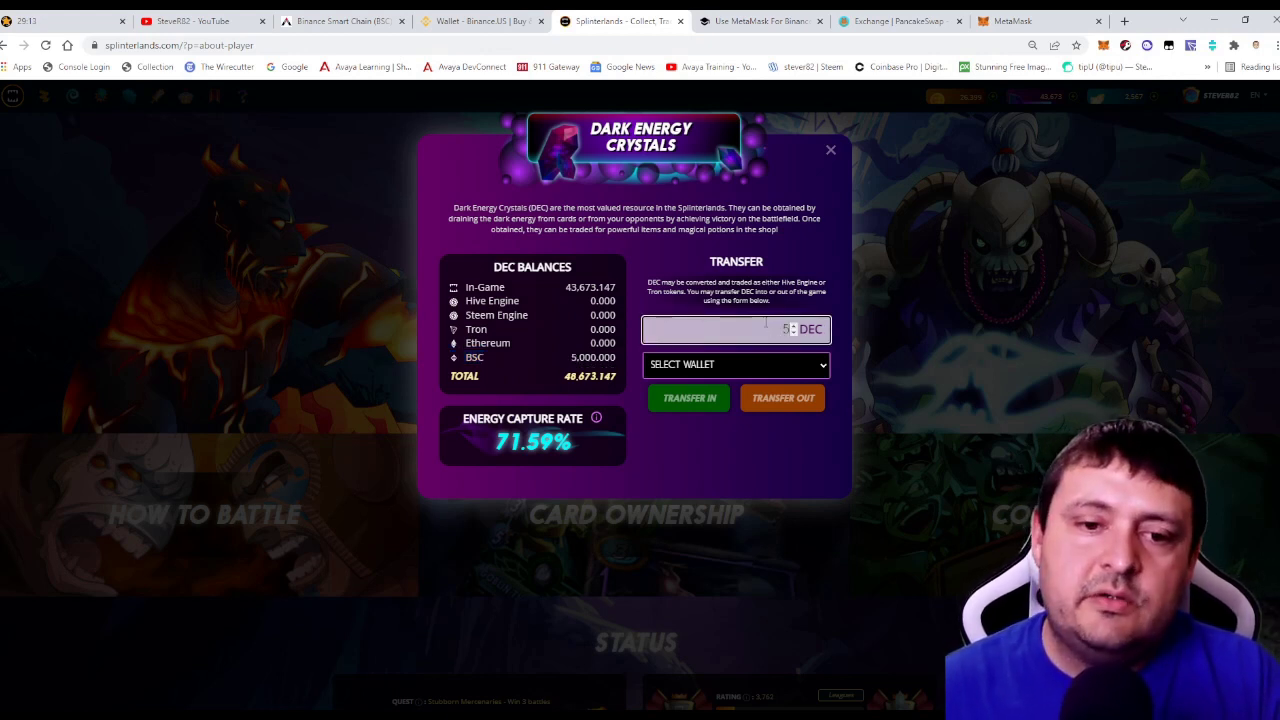
left_click(759, 366)
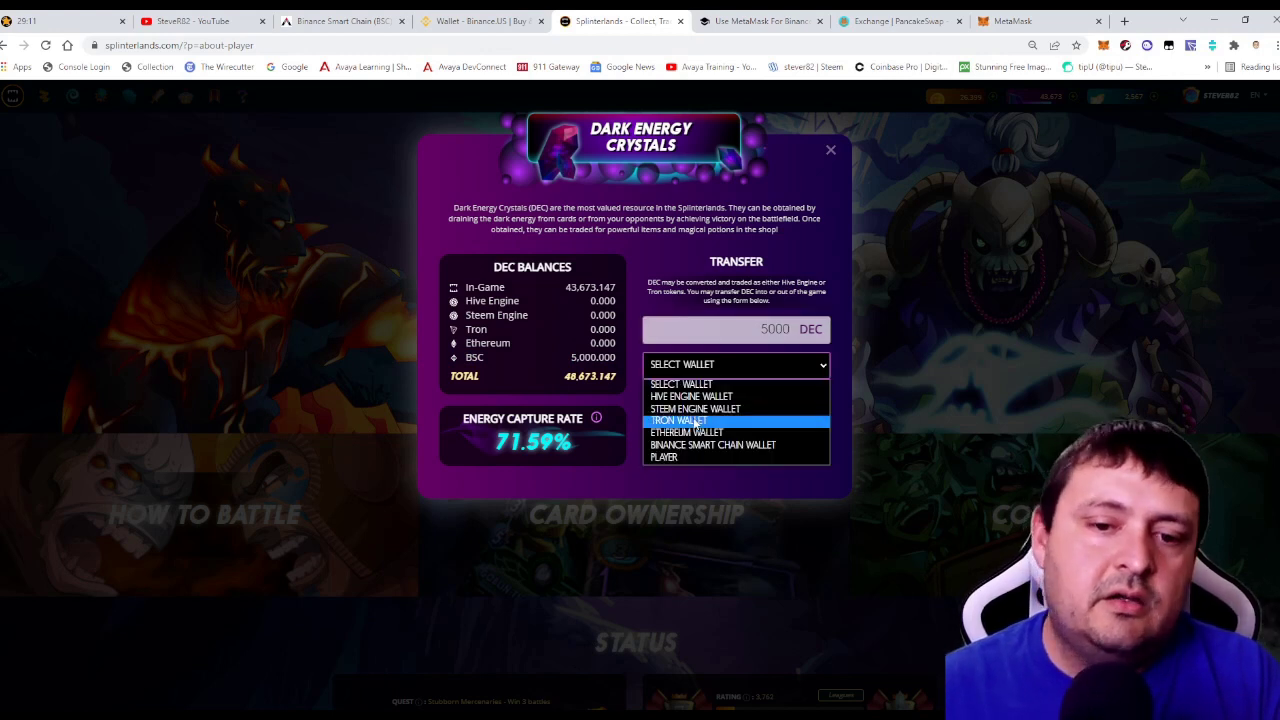
left_click(687, 446)
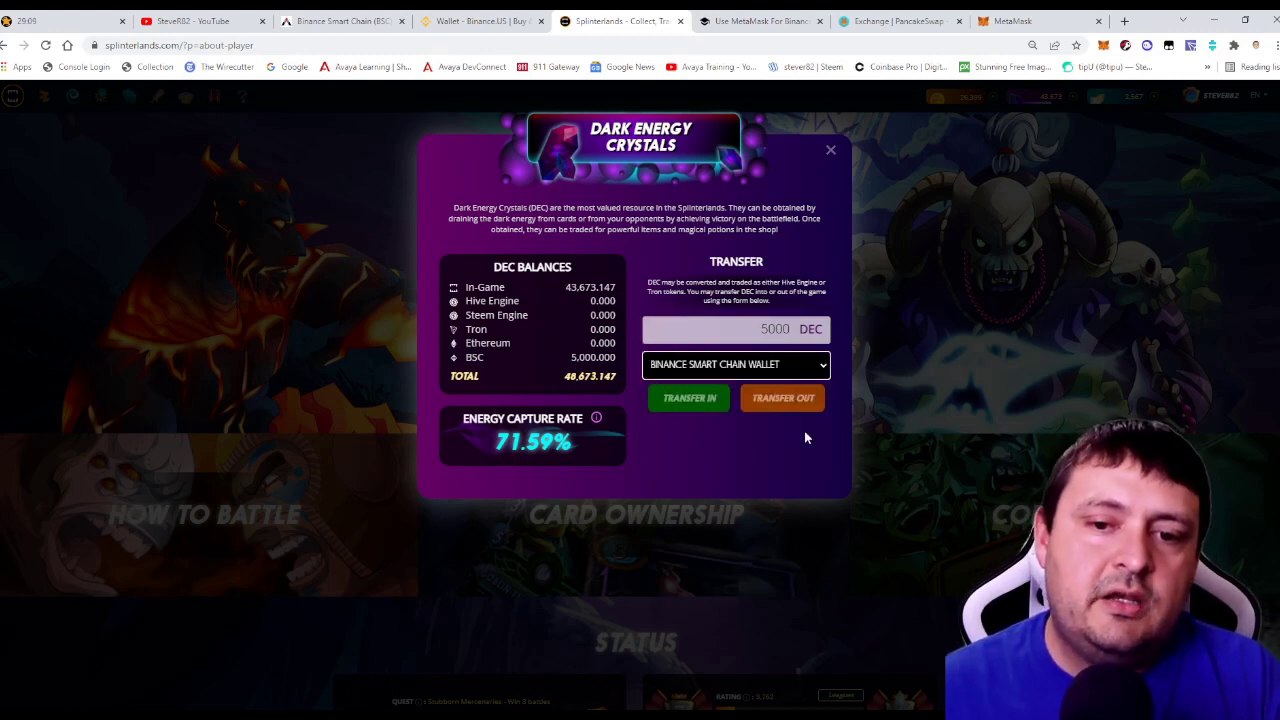
Transfer the 5000 DEC out to BSC and sign it in Hive Keychain.
left_click(798, 398)
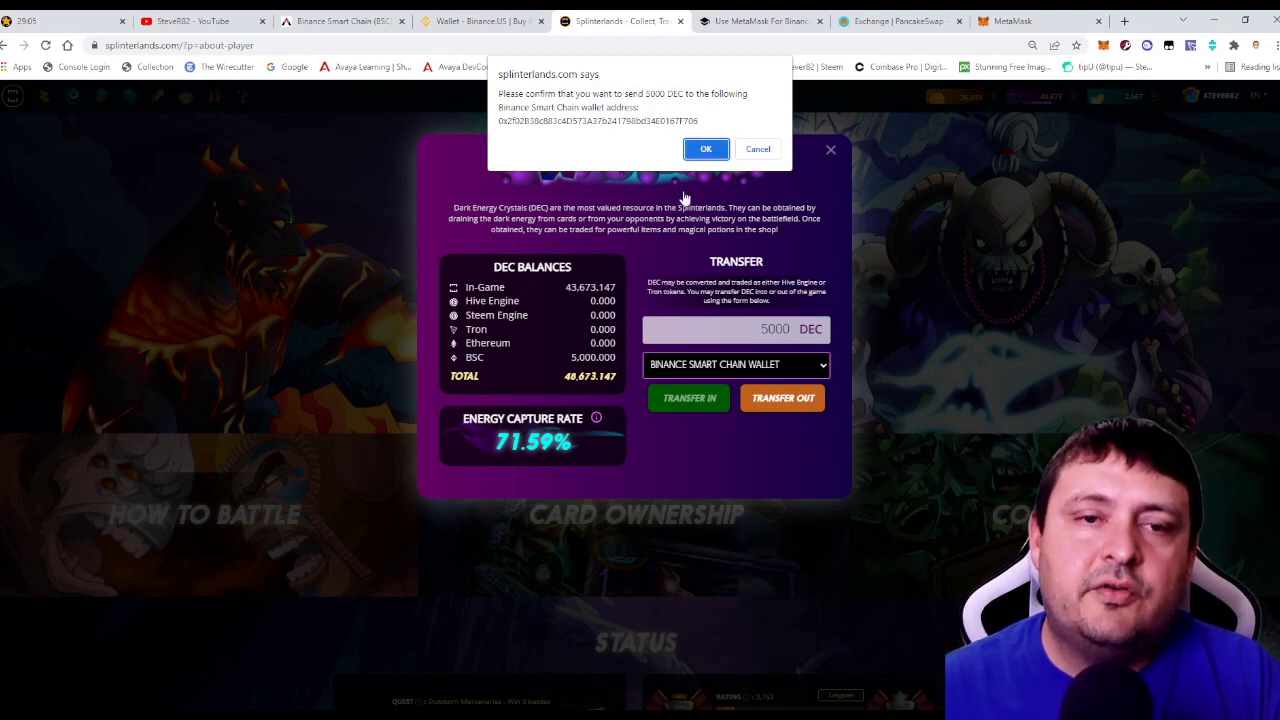
left_click(706, 149)
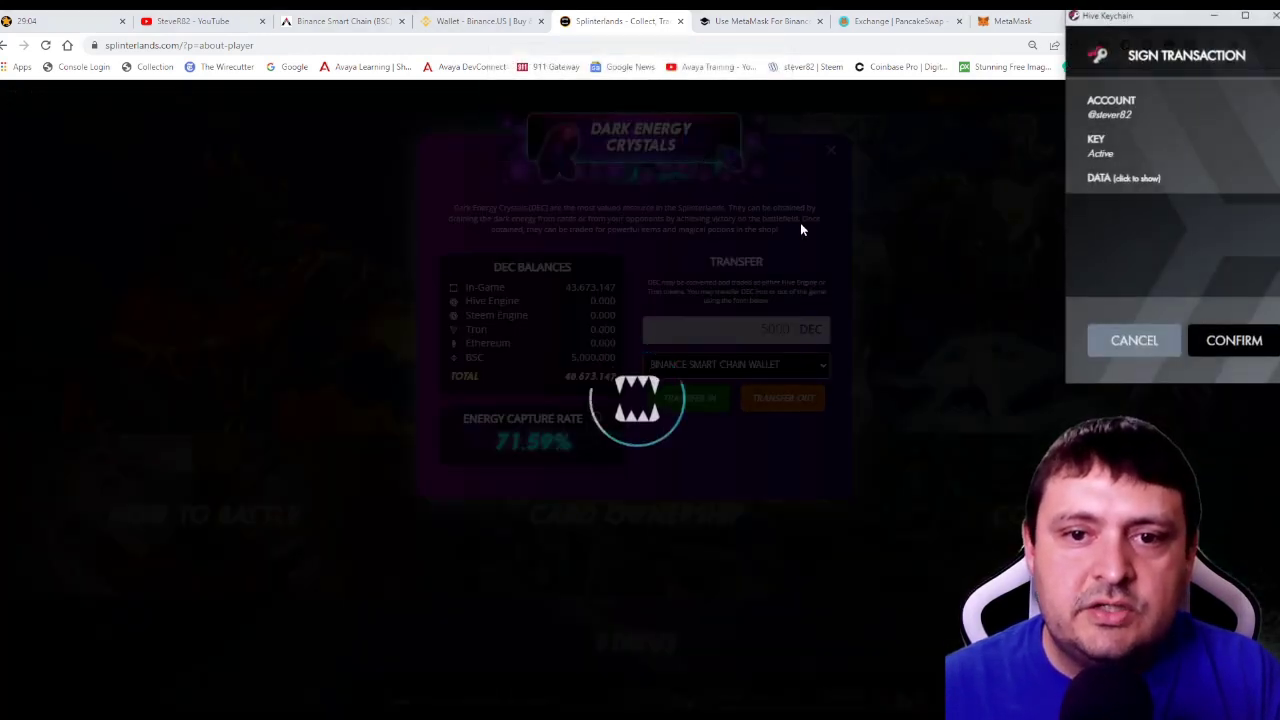
left_click(1231, 340)
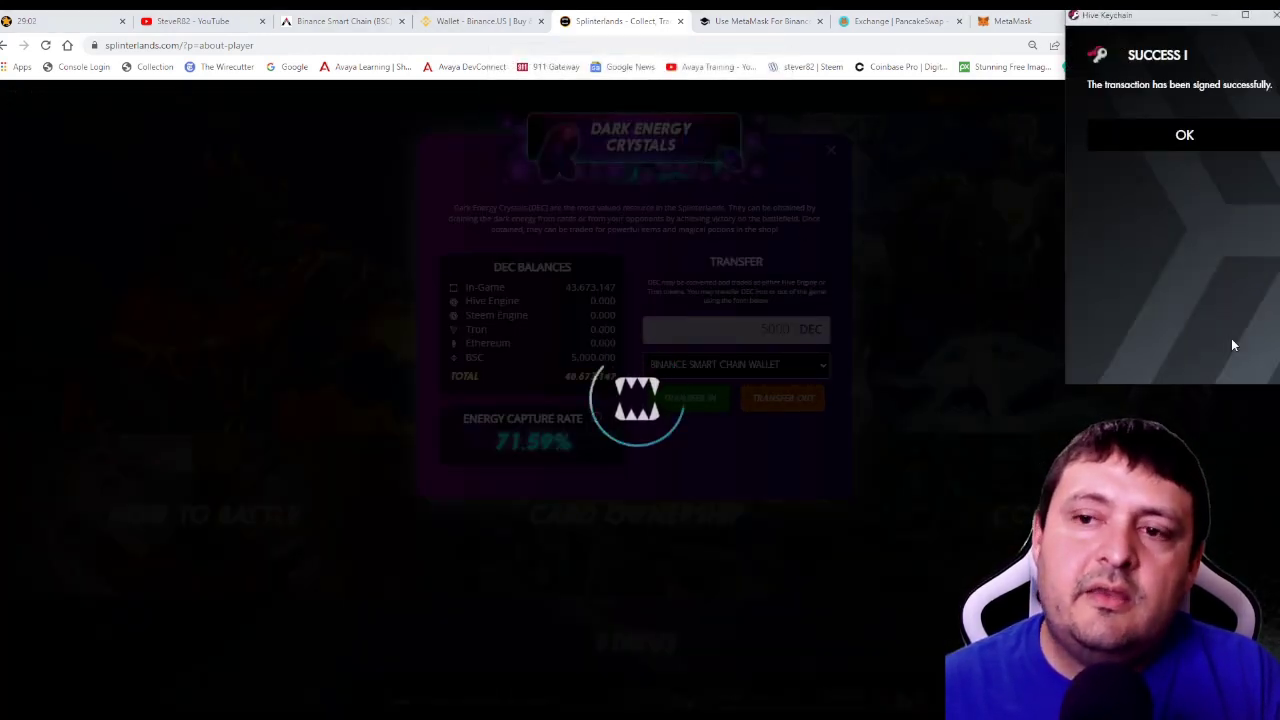
left_click(1125, 141)
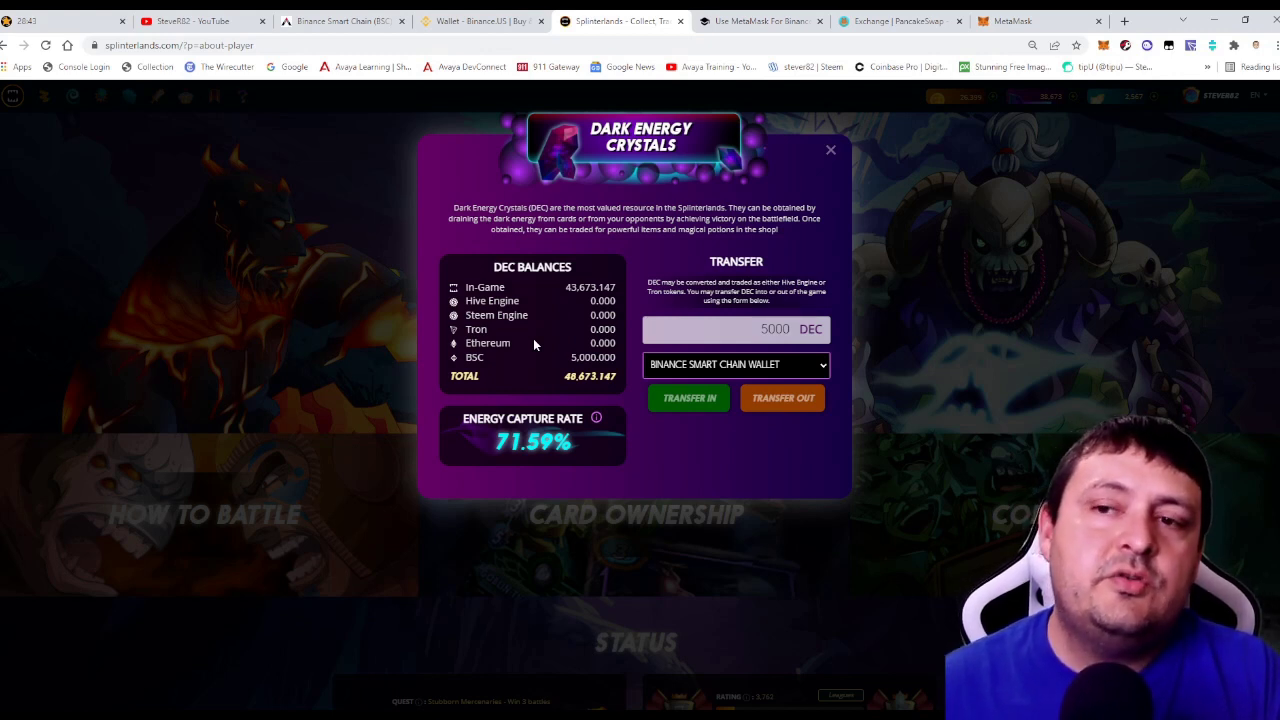
Check the MetaMask BNB balance, then reopen the Dark Energy Crystals balances (38,673.147 in-game, 10,000 on BSC).
left_click(1102, 46)
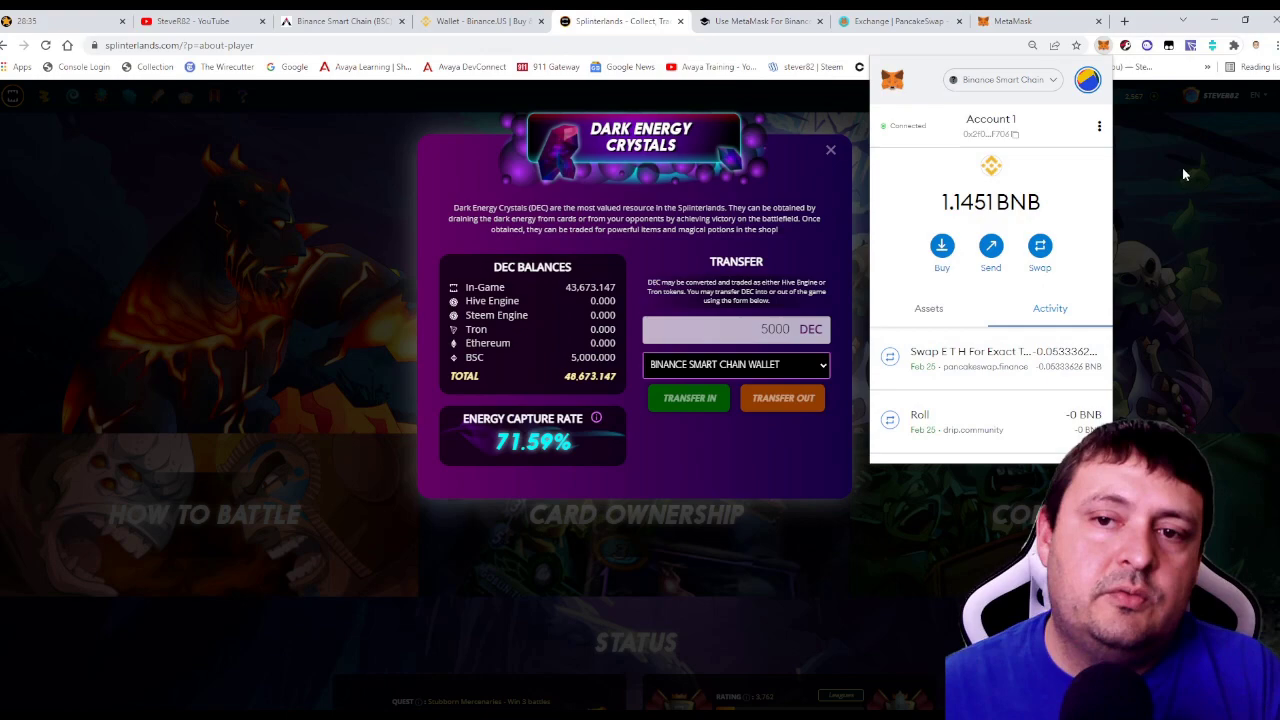
left_click(1182, 167)
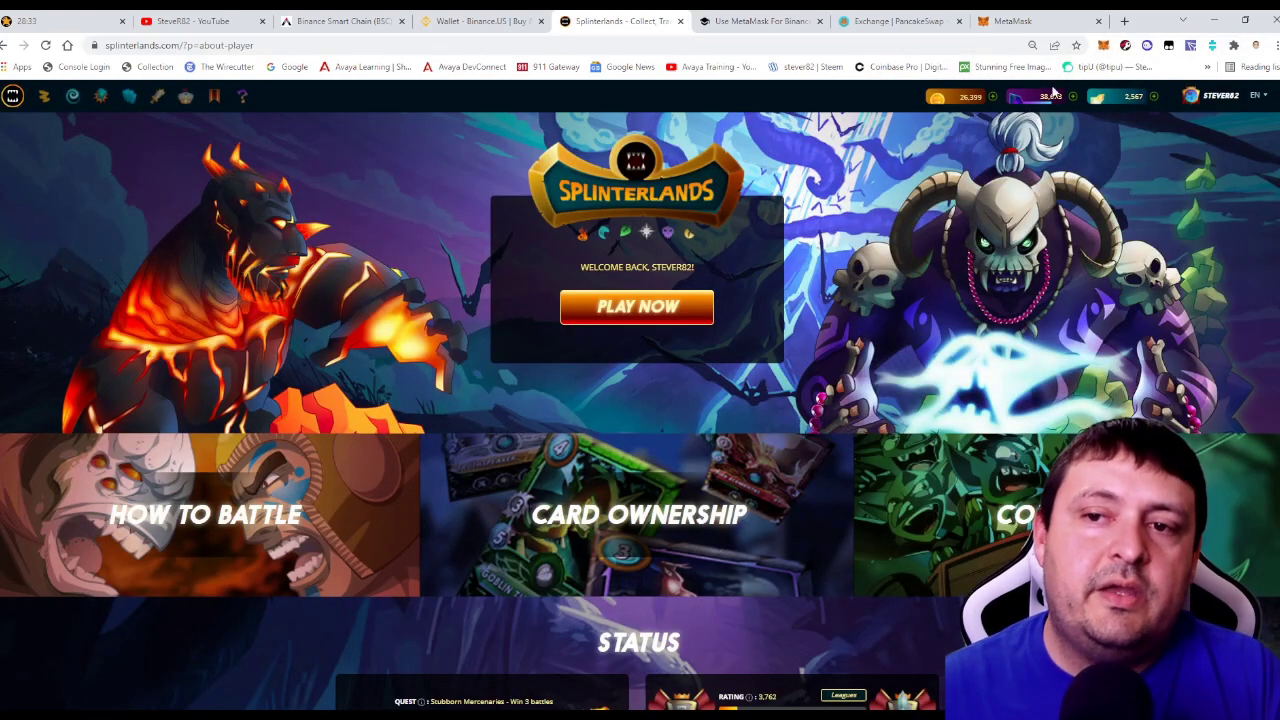
mouse_move(1050, 103)
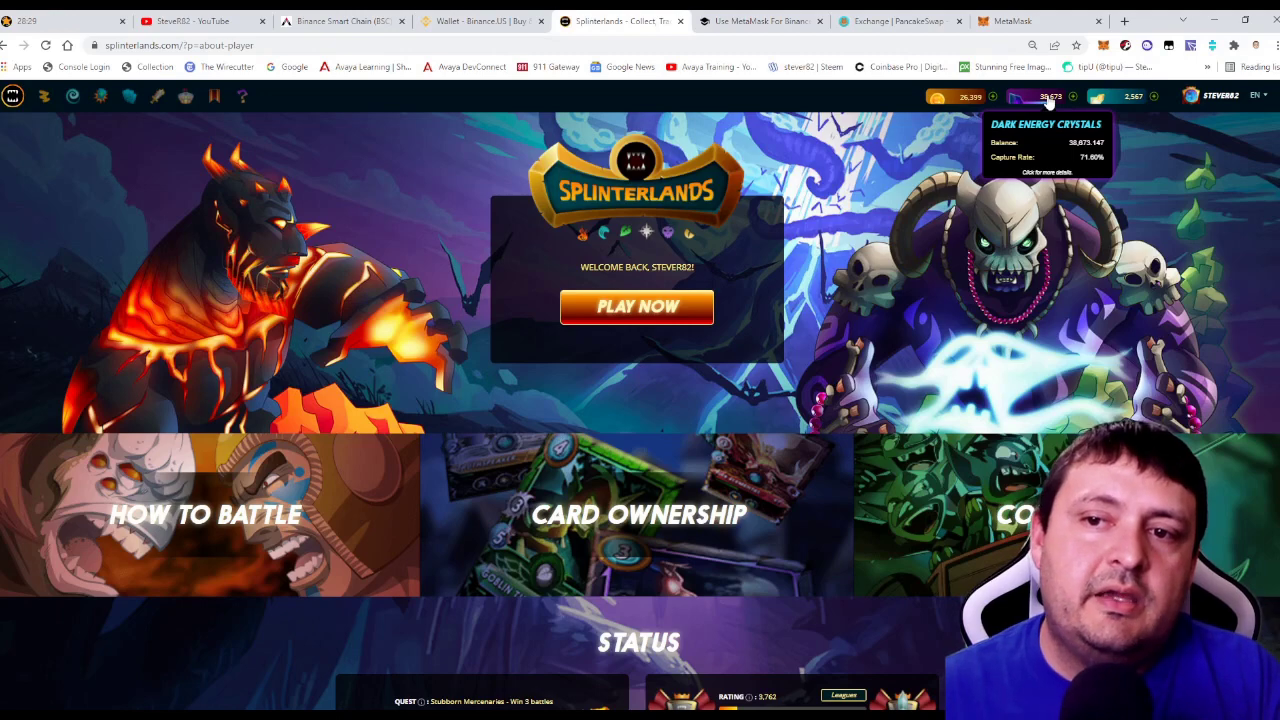
left_click(1050, 100)
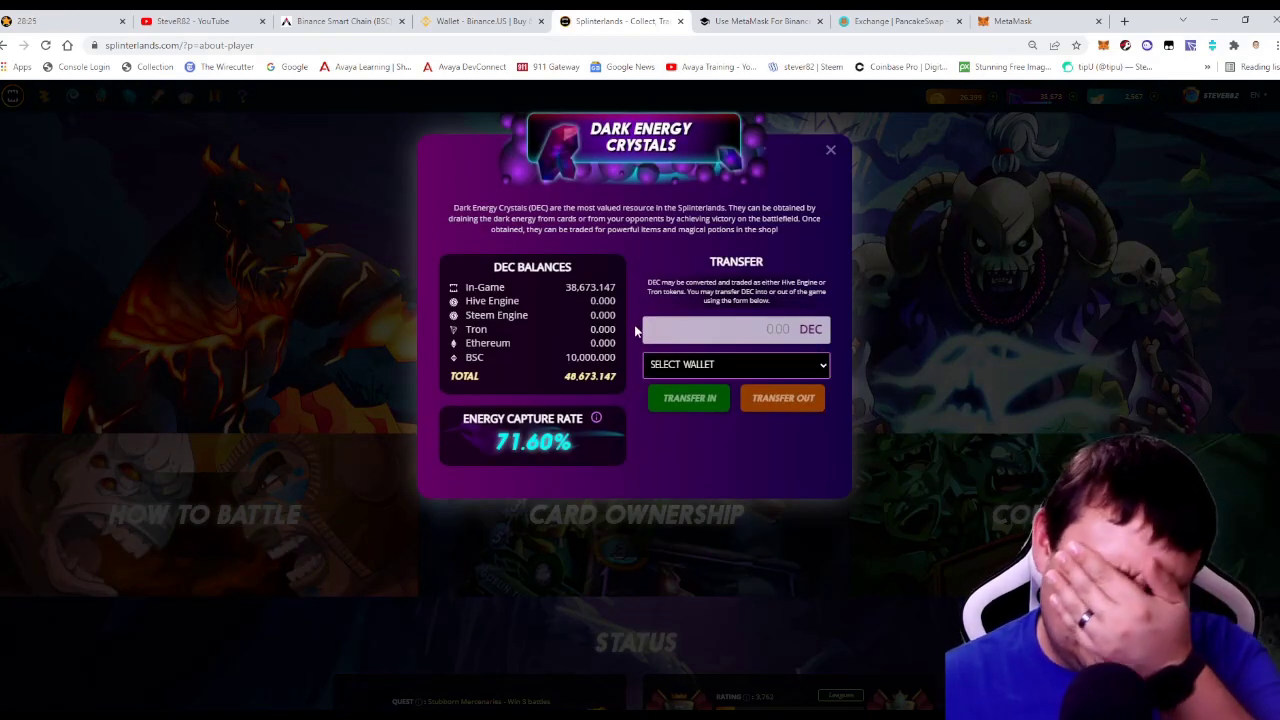
Enter 10000 DEC and transfer it in from the Binance Smart Chain Wallet.
left_click(734, 321)
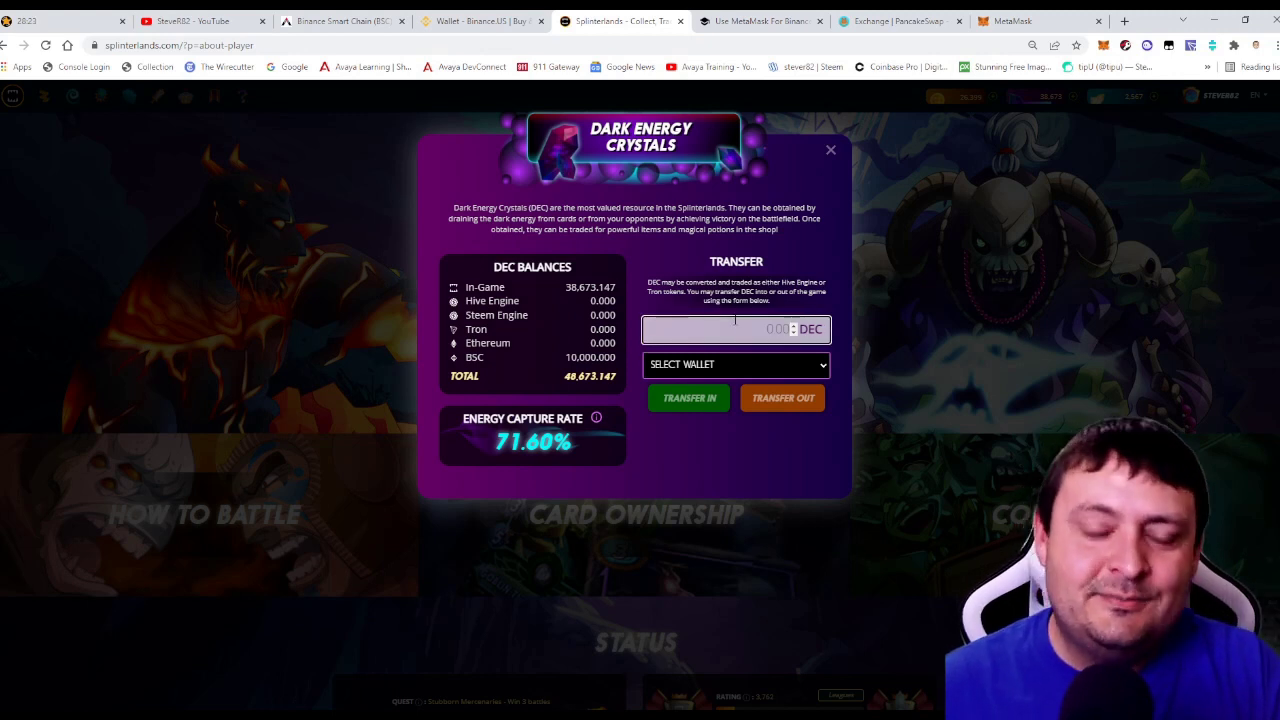
type("10000")
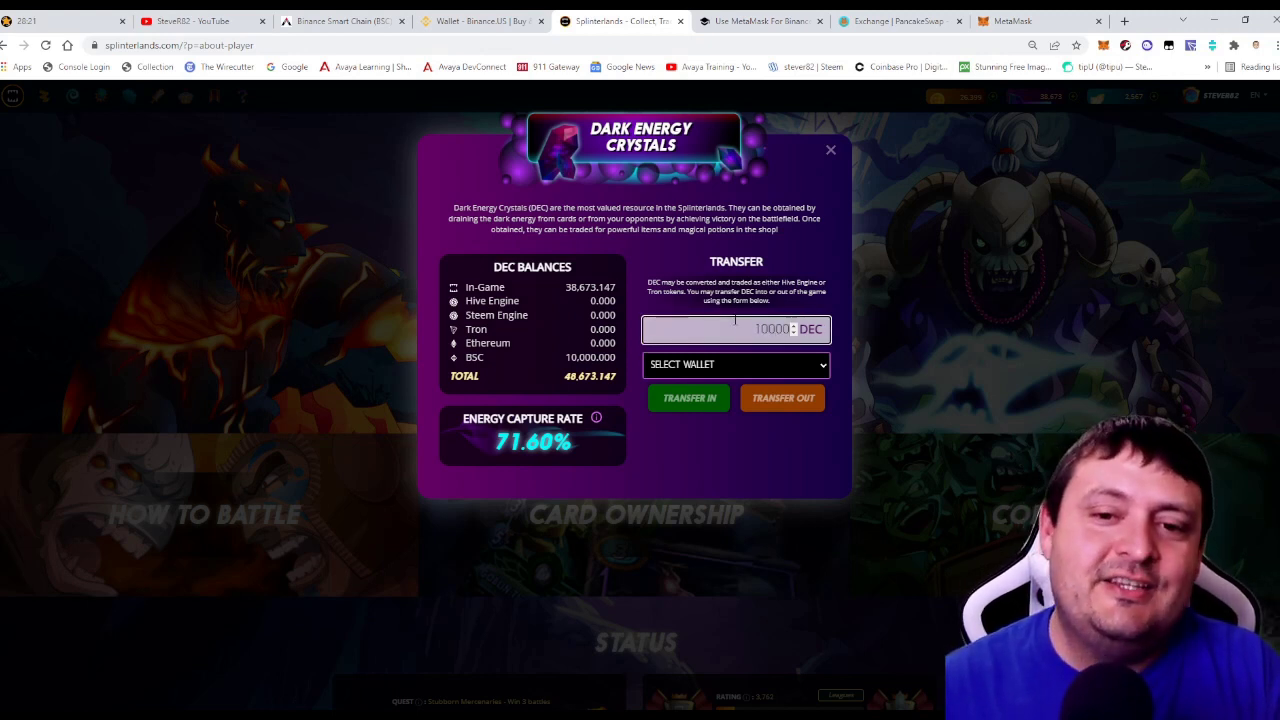
left_click(727, 368)
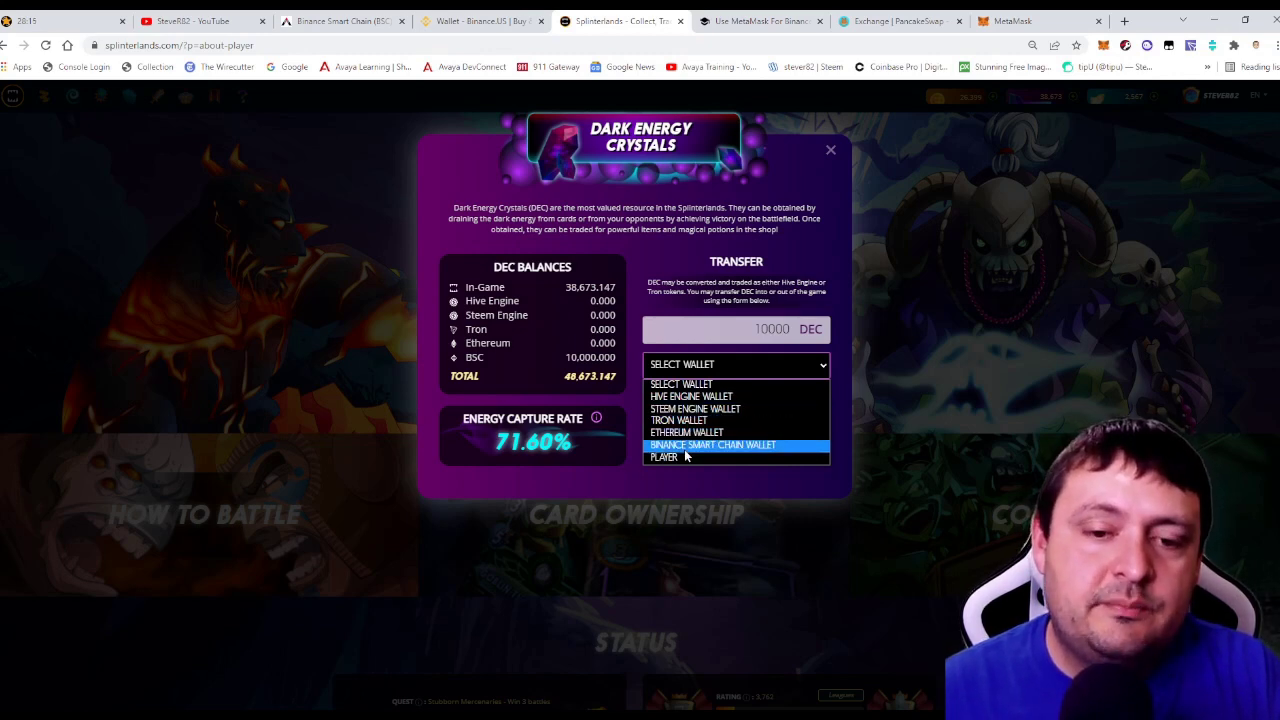
left_click(686, 445)
left_click(686, 399)
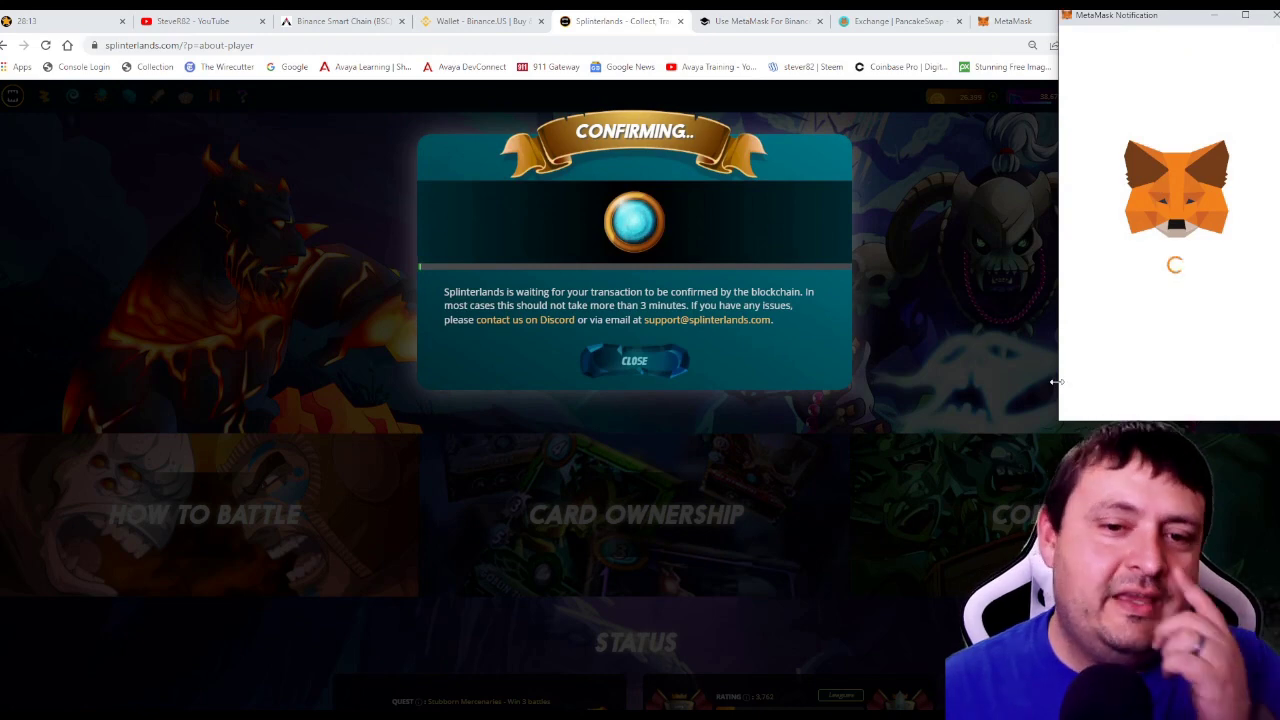
Confirm the transfer and its fee in MetaMask, then dismiss the transaction-sent notice.
scroll(1240, 340, "down", 3)
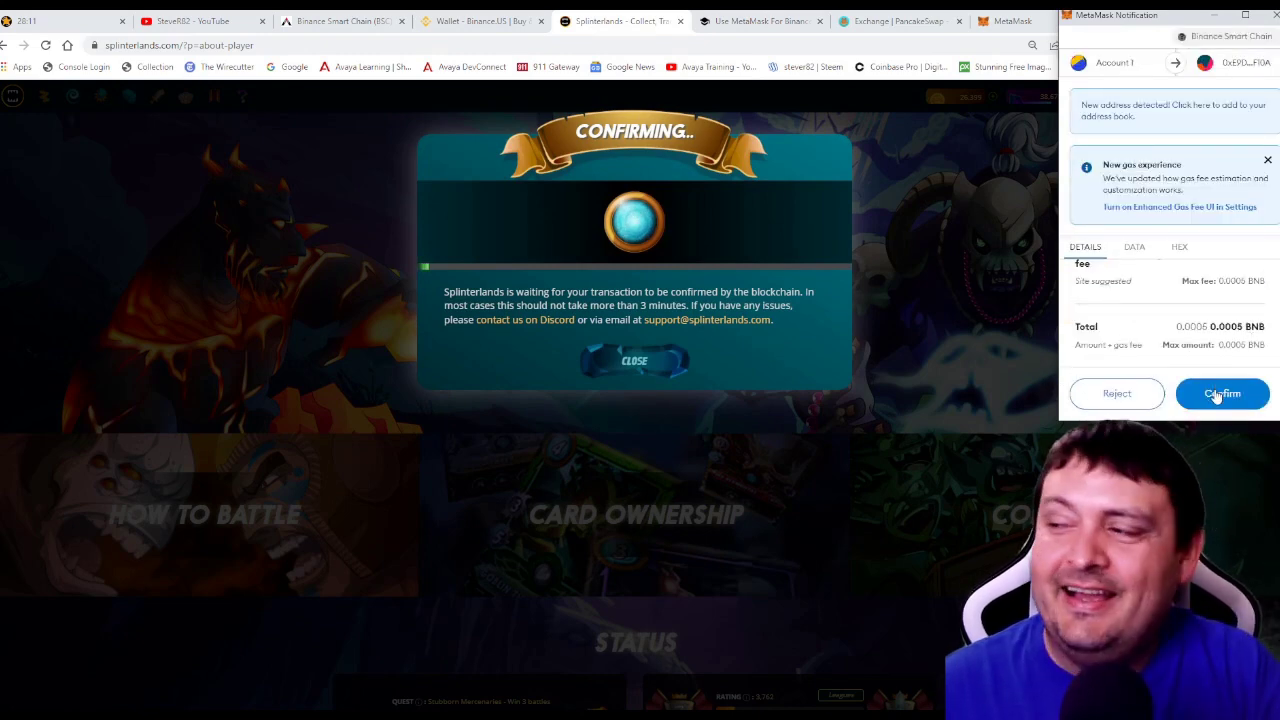
left_click(1217, 395)
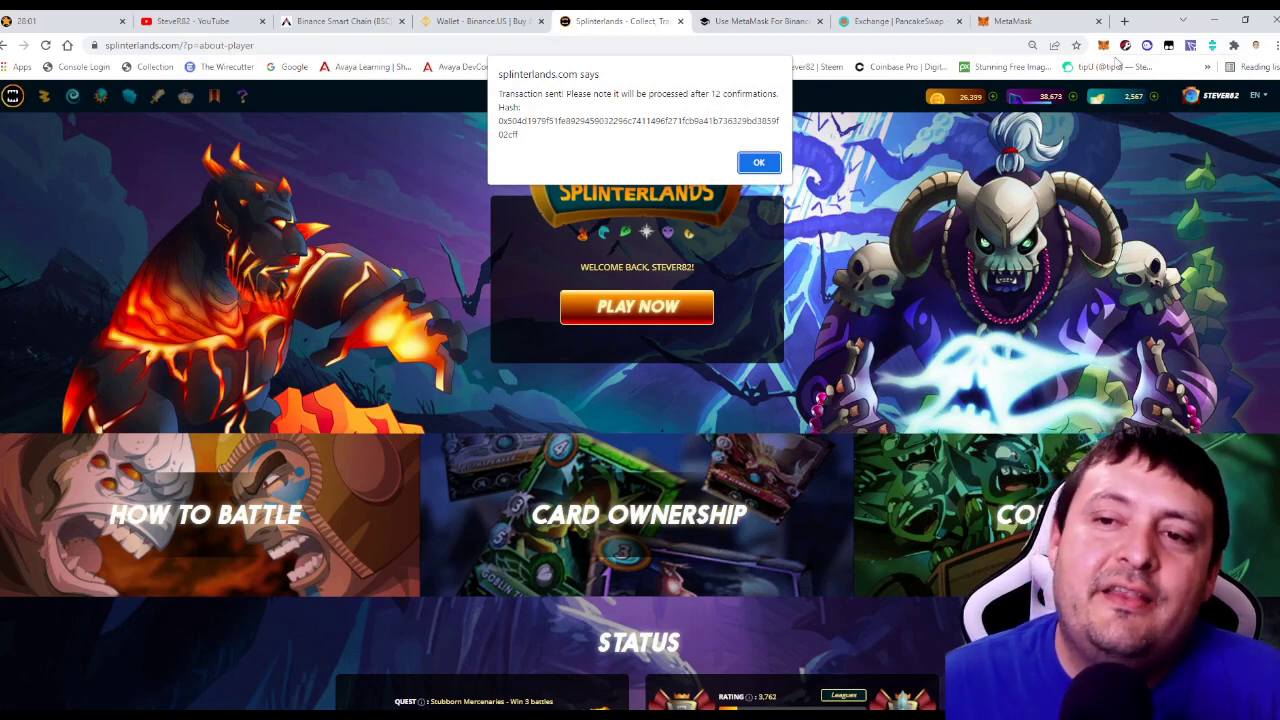
left_click(772, 166)
mouse_move(1040, 105)
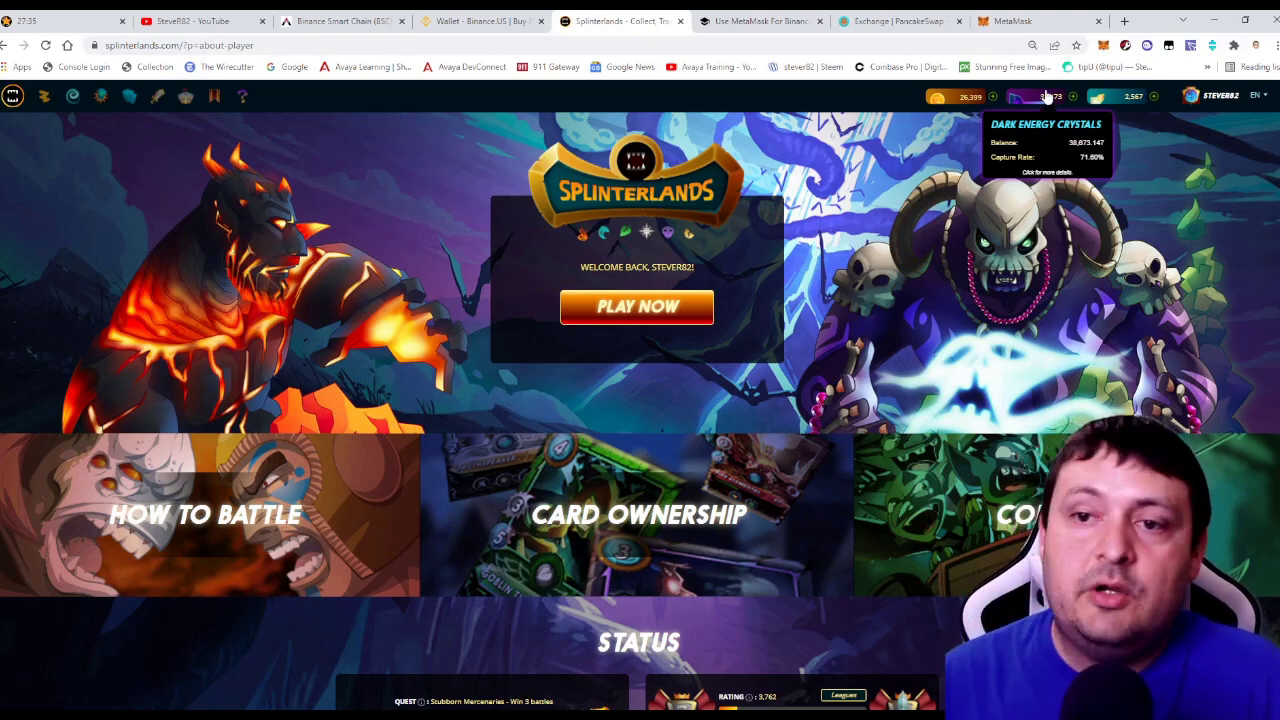
Filter the card collection to Rare Chaos Legion cards, showing 28 results.
left_click(129, 95)
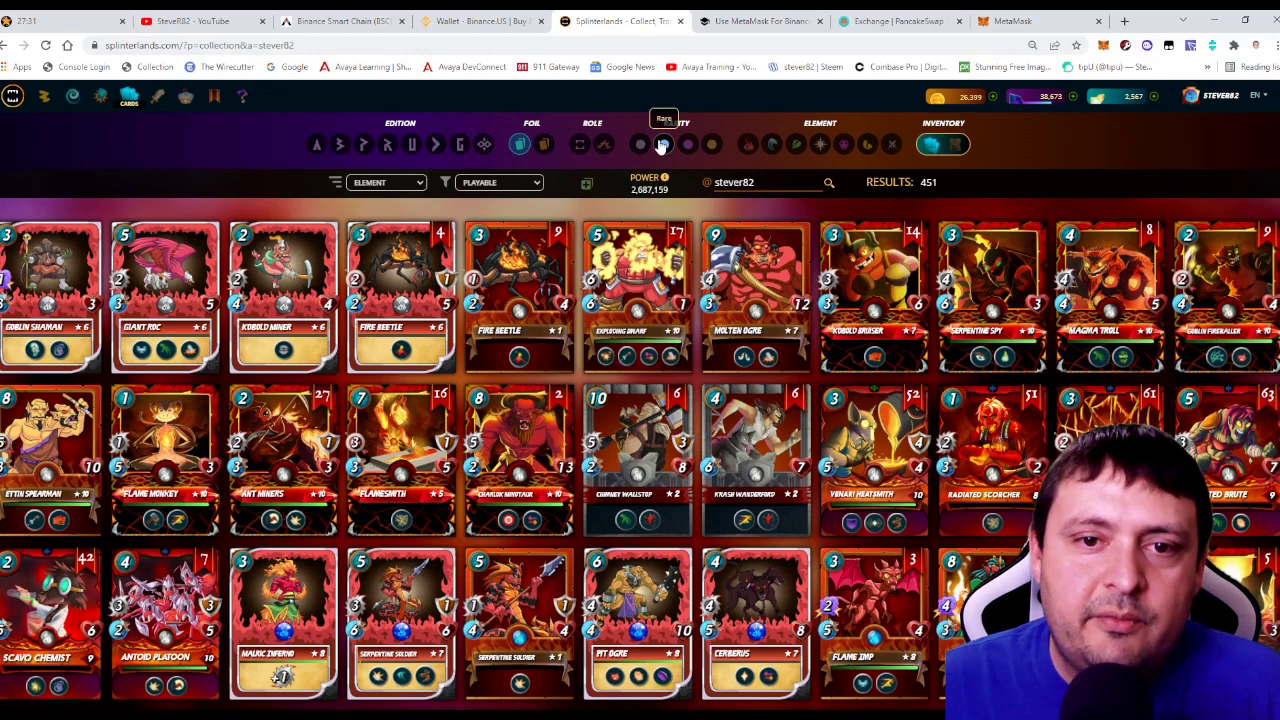
left_click(661, 145)
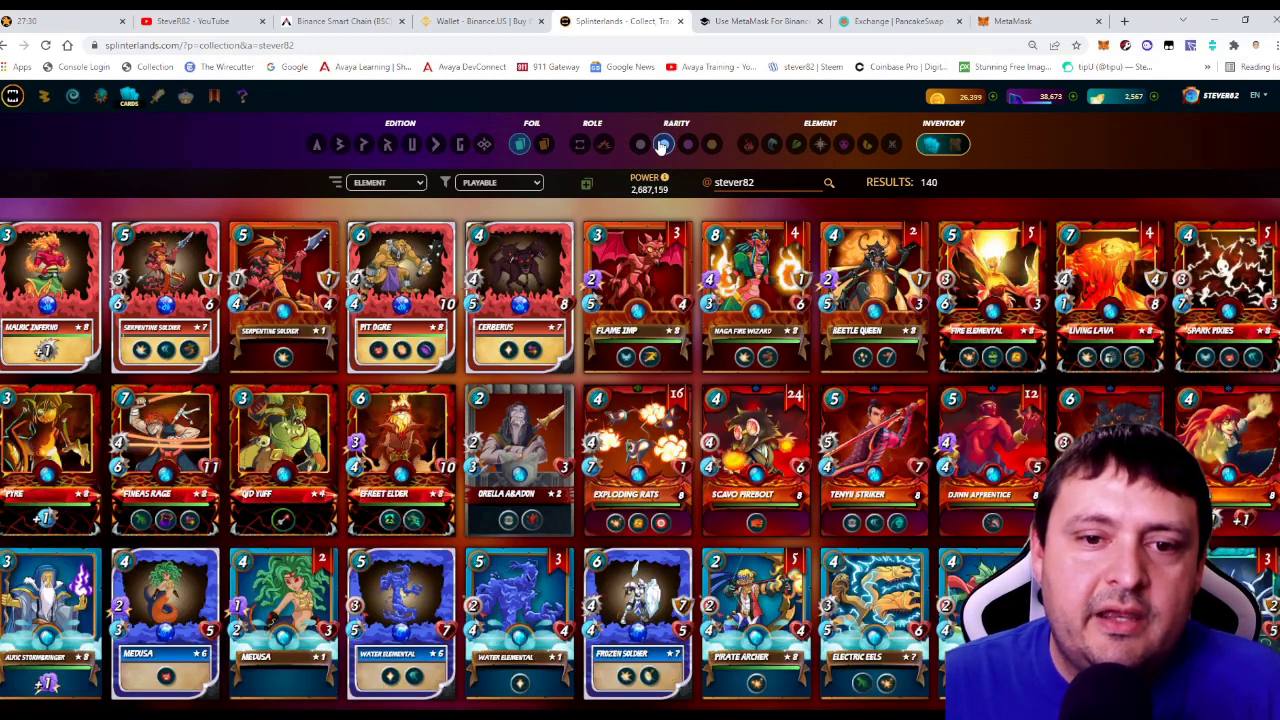
left_click(484, 144)
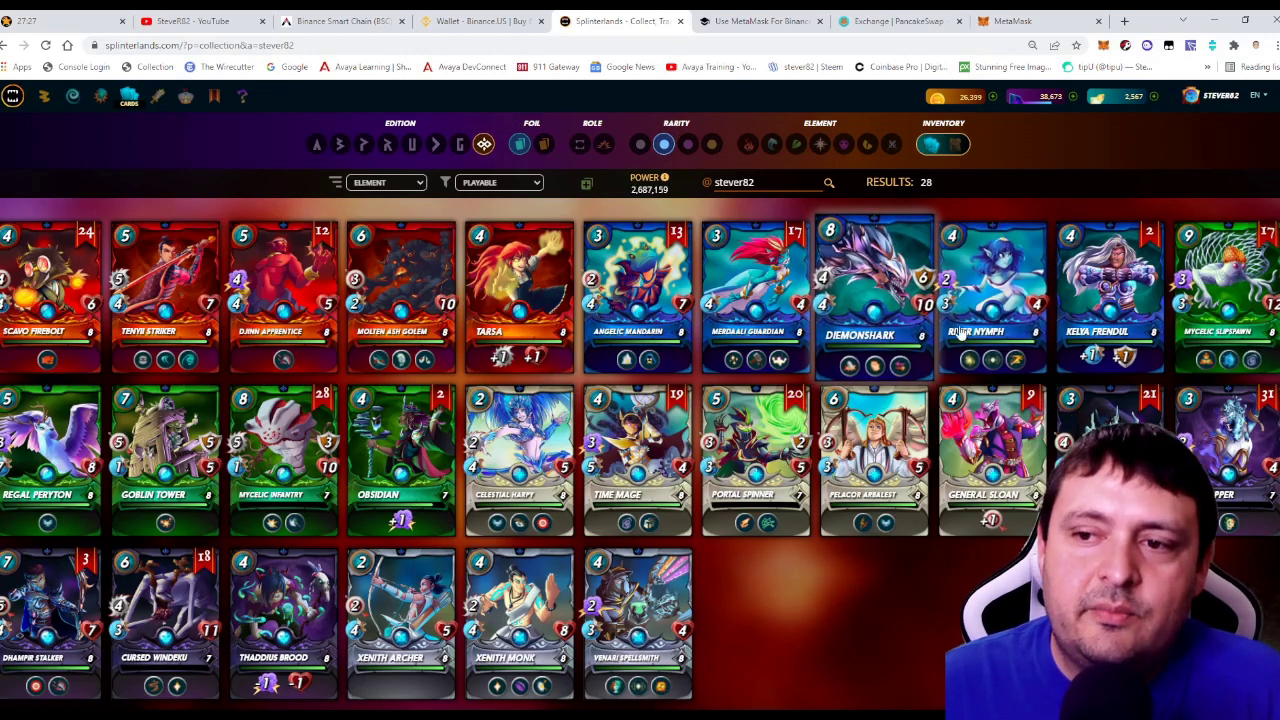
scroll(790, 370, "down", 1)
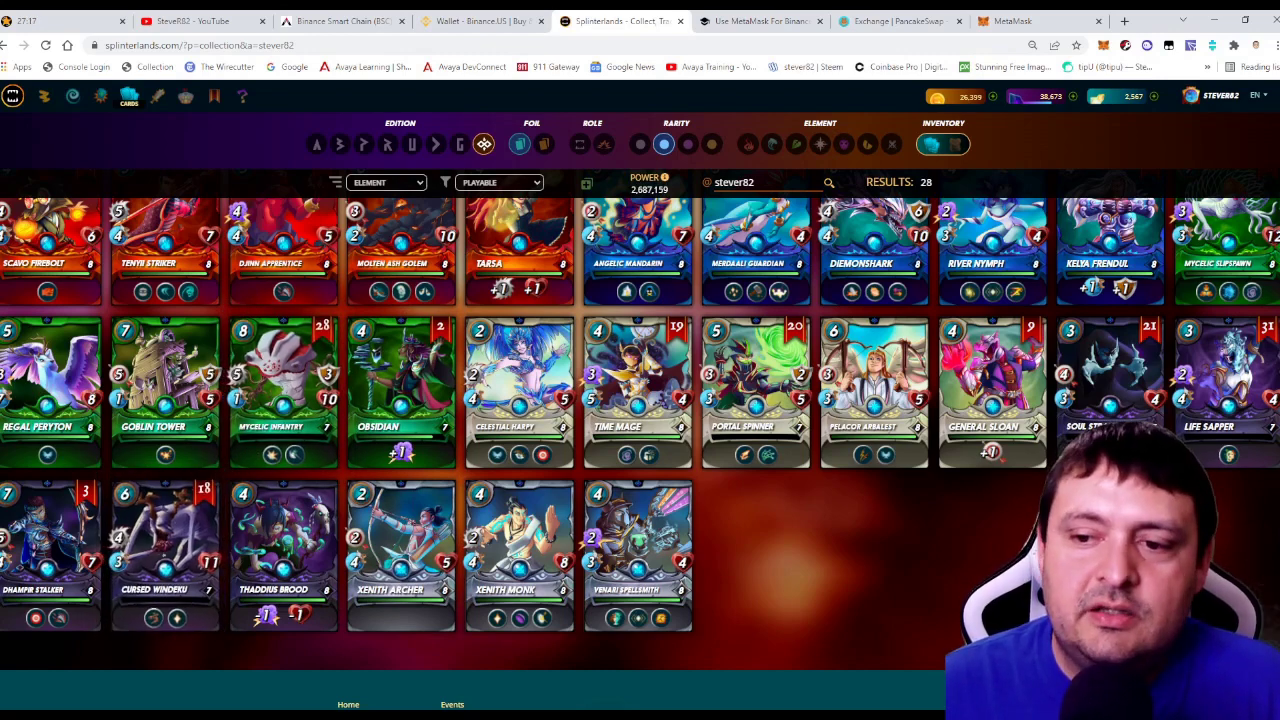
scroll(1240, 445, "up", 1)
Combine all Life Sapper copies into a single card.
left_click(1232, 428)
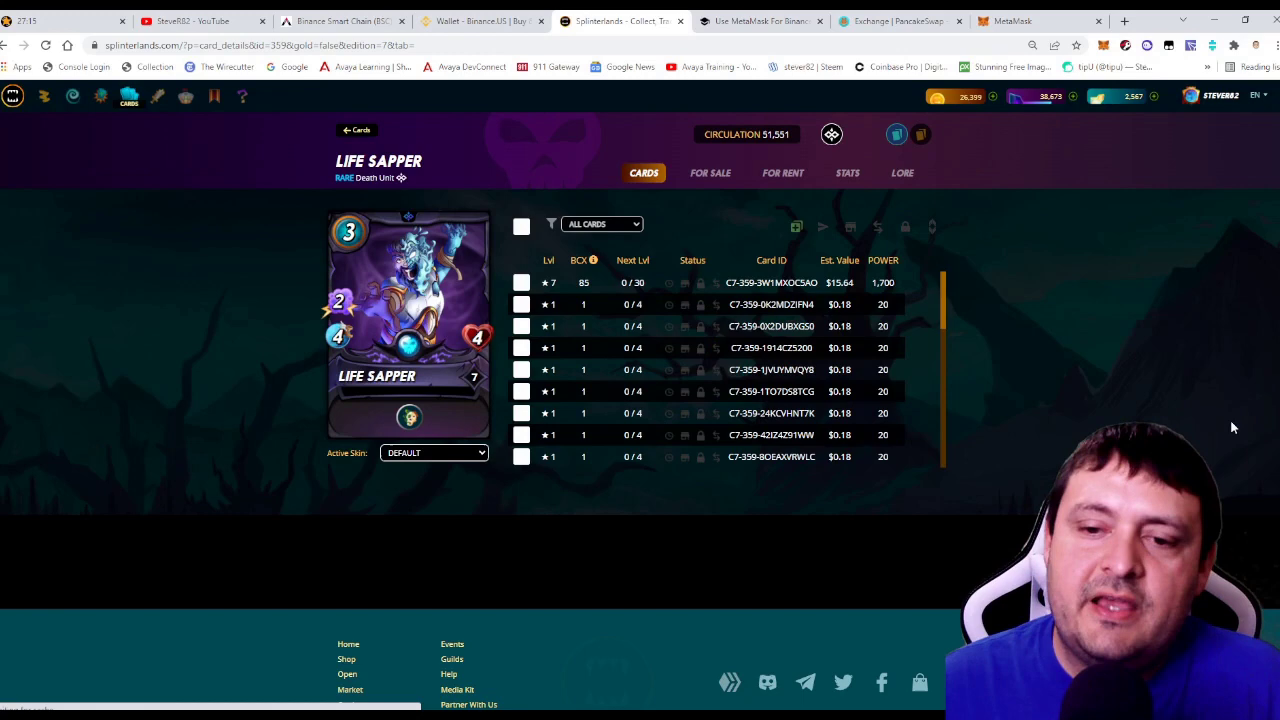
scroll(620, 380, "down", 3)
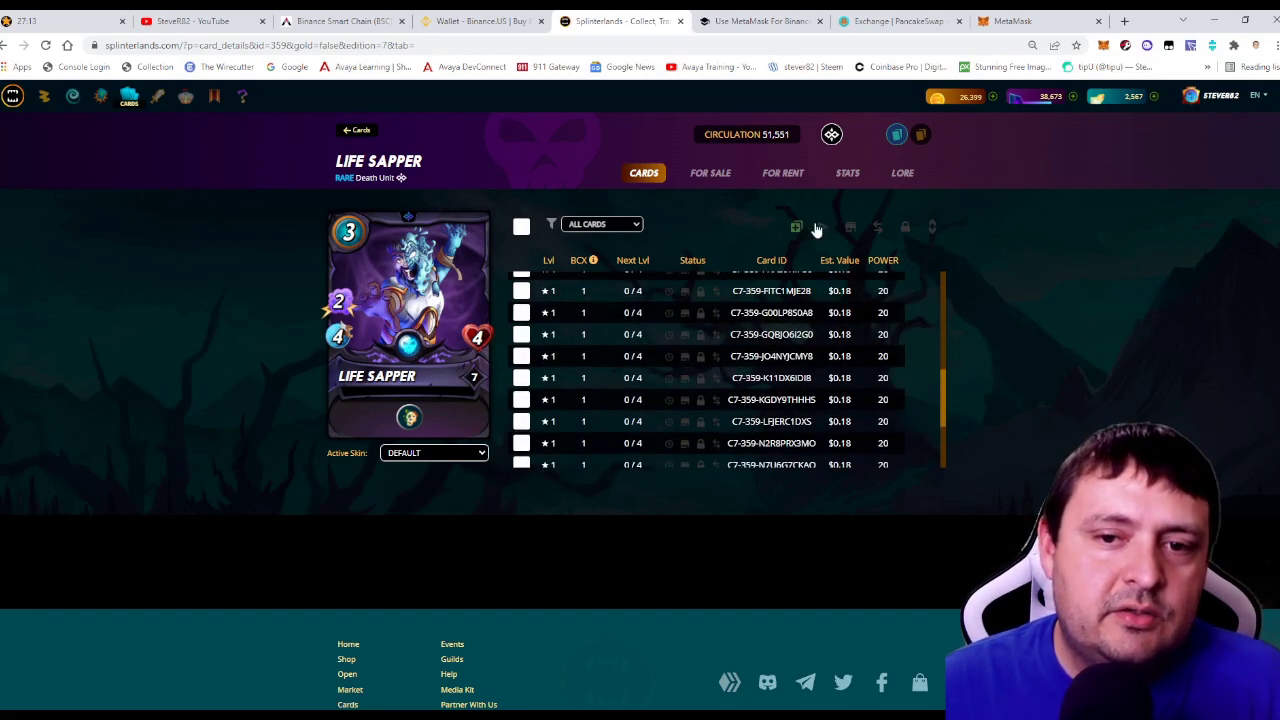
left_click(796, 226)
left_click(706, 147)
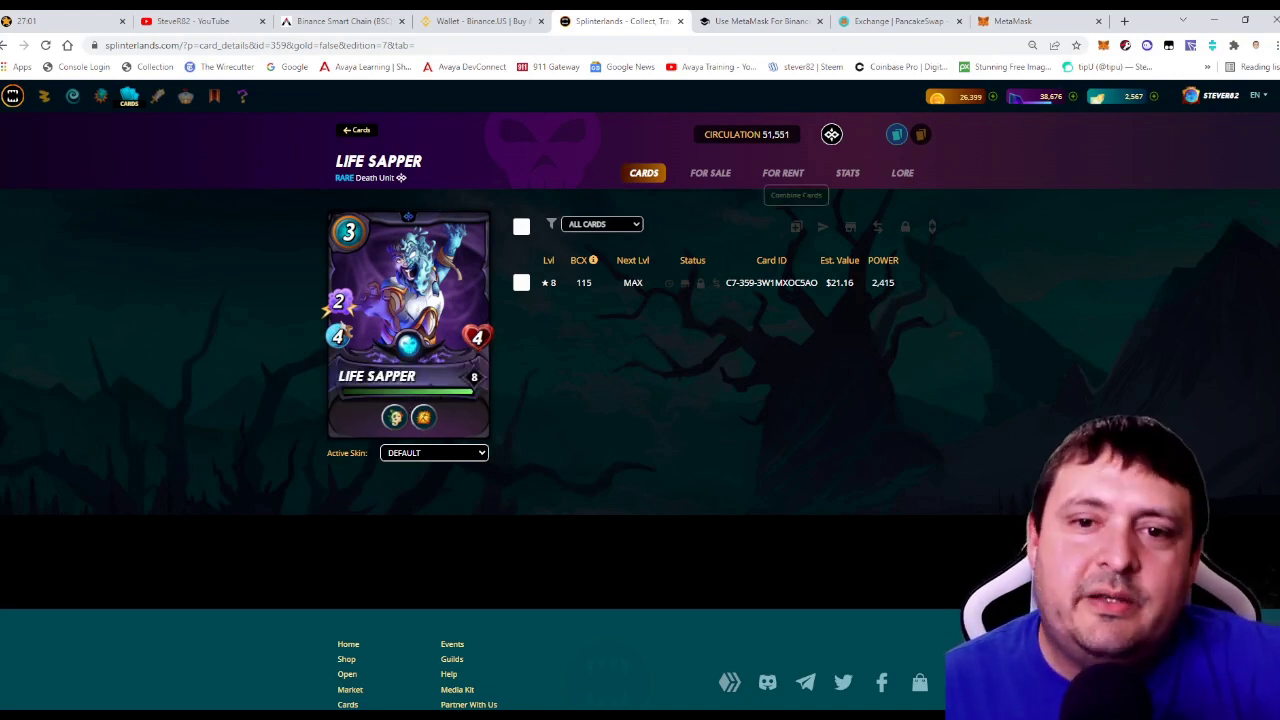
Review Life Sapper's per-level stats, selecting the level 8 row.
left_click(843, 172)
mouse_move(808, 414)
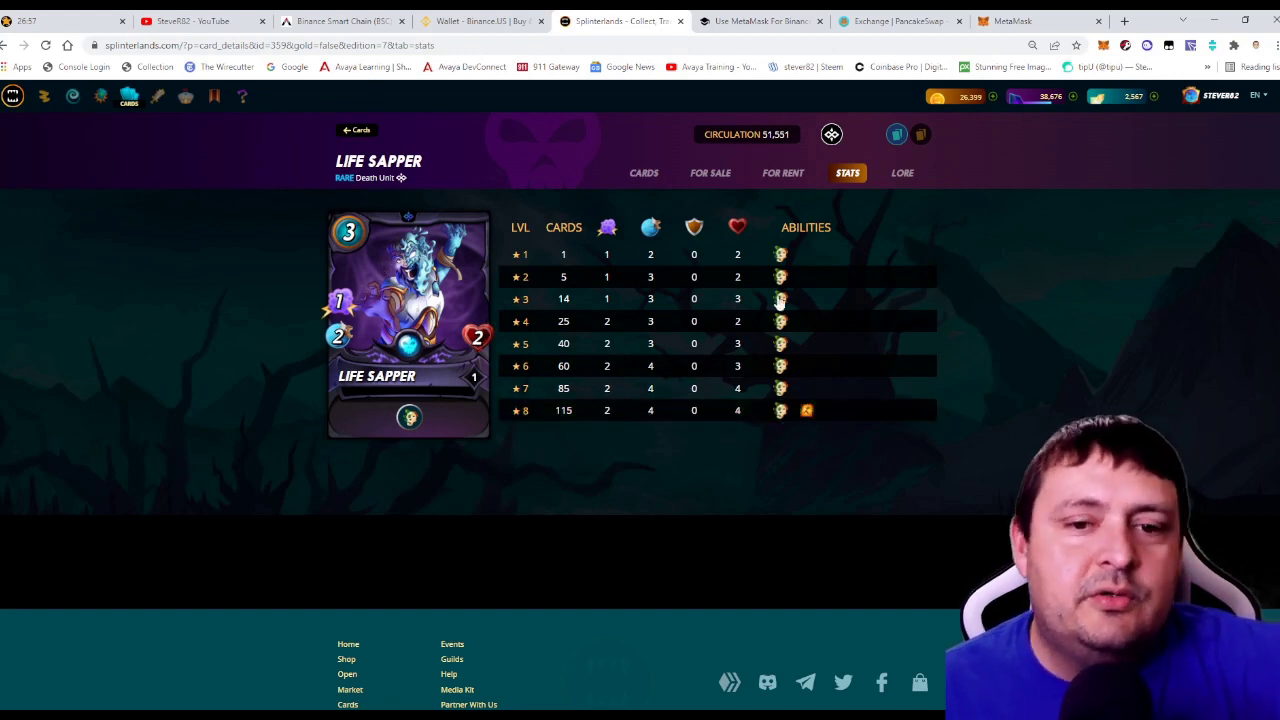
left_click(636, 412)
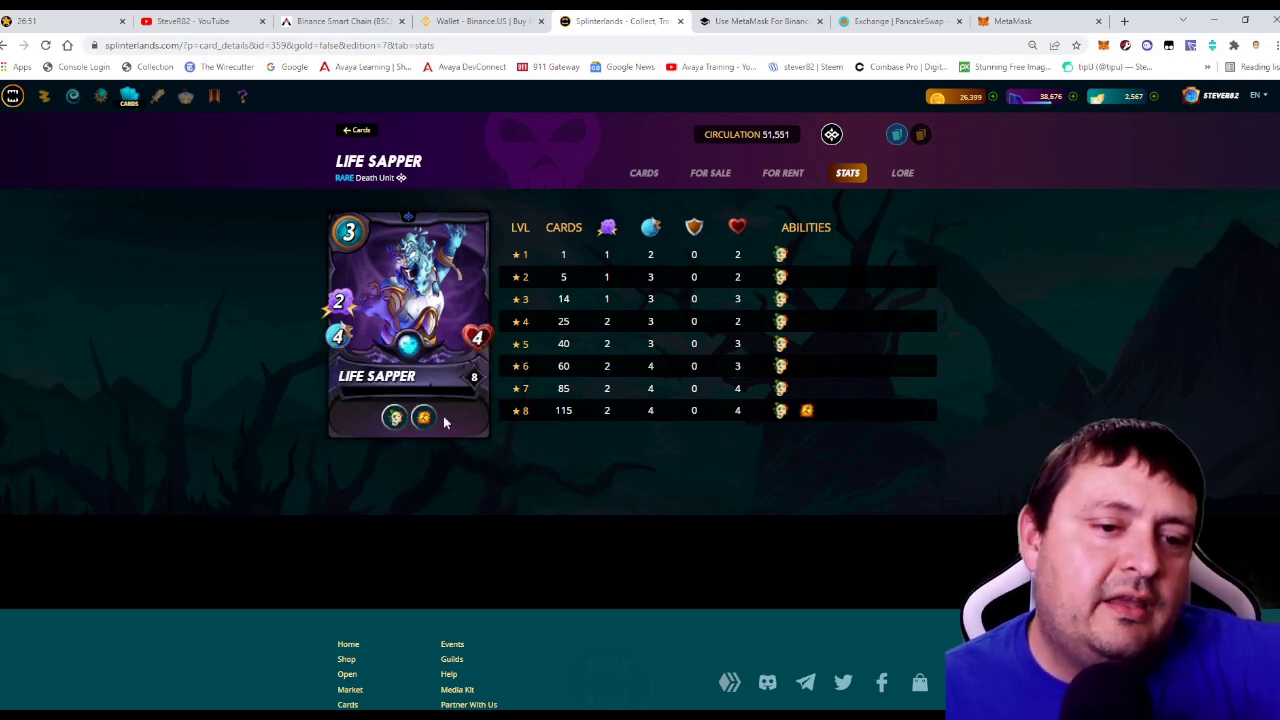
mouse_move(428, 424)
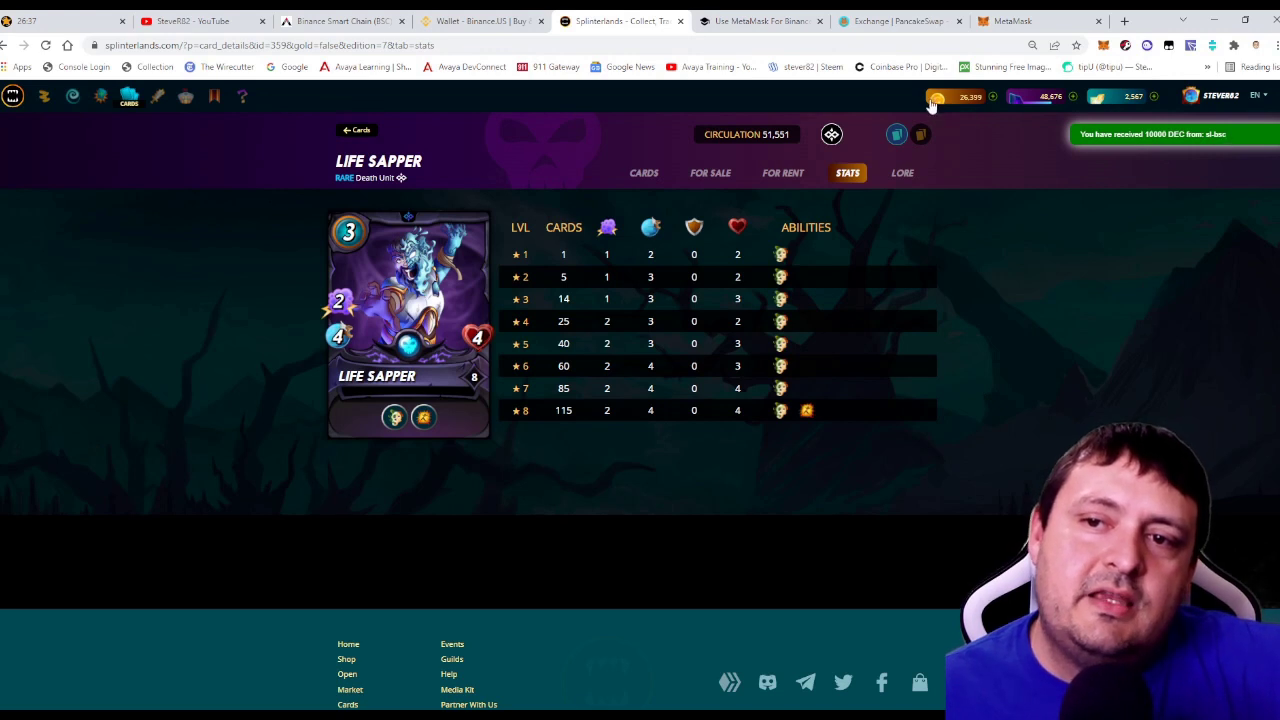
mouse_move(1046, 96)
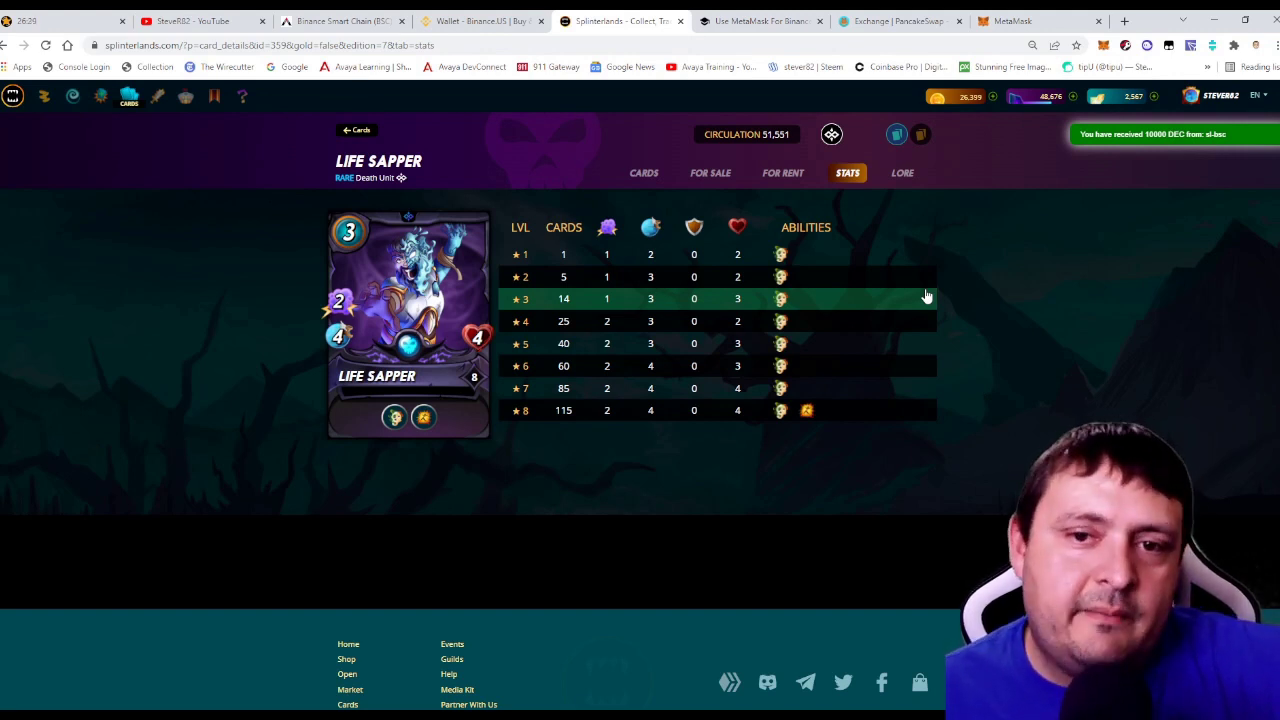
Return to the card collection, then switch to the Binance.US wallet showing $26.49.
left_click(352, 131)
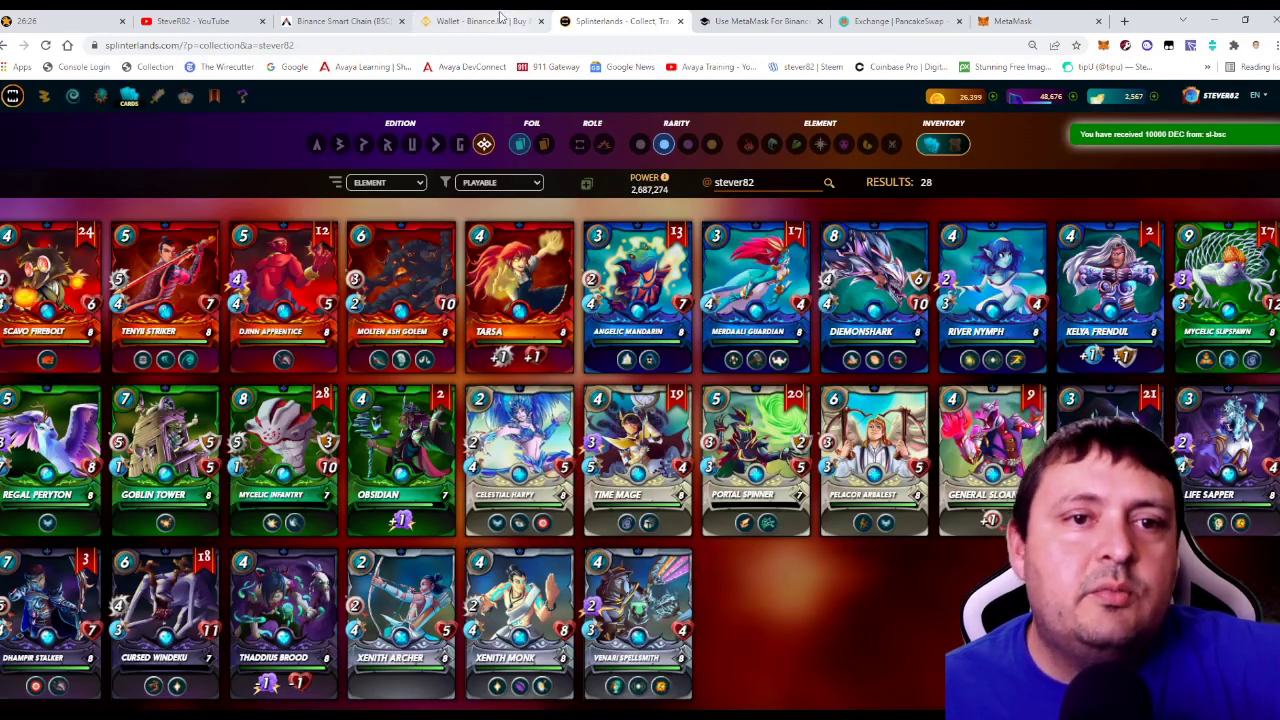
left_click(500, 16)
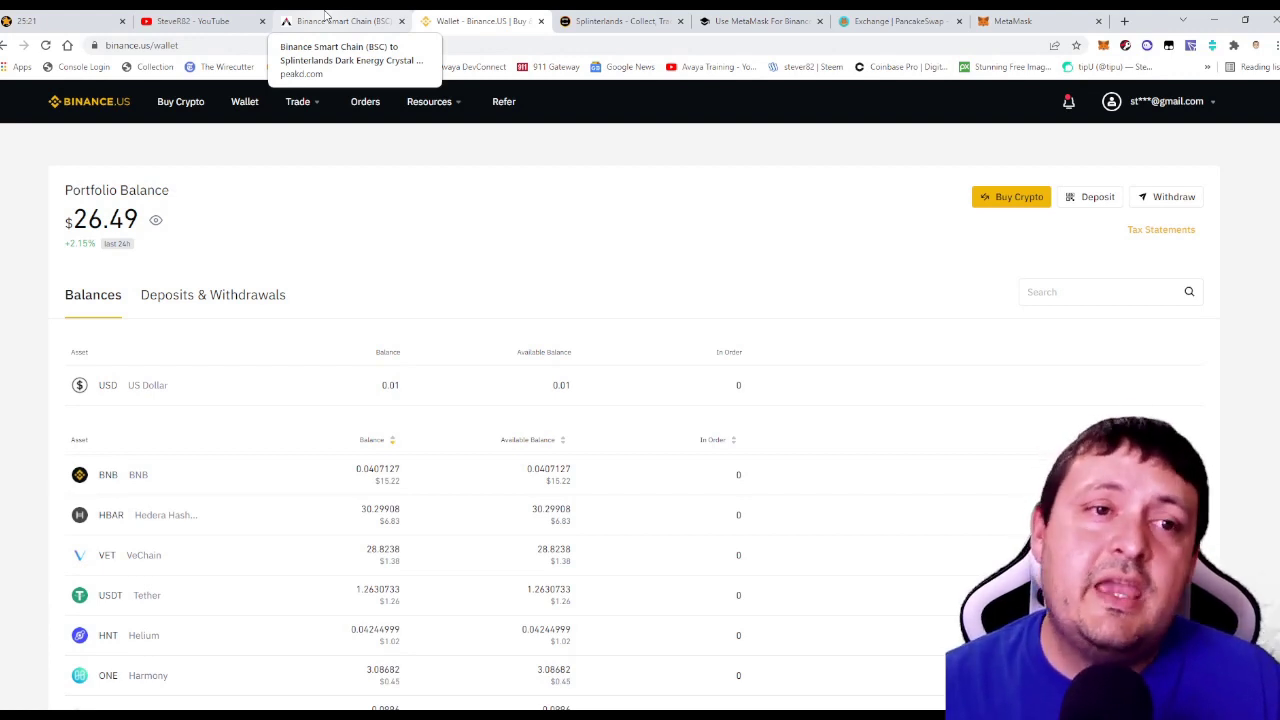
Switch to the PeakD 'Binance Smart Chain (BSC) to Splinterlands' DEC guide.
left_click(325, 14)
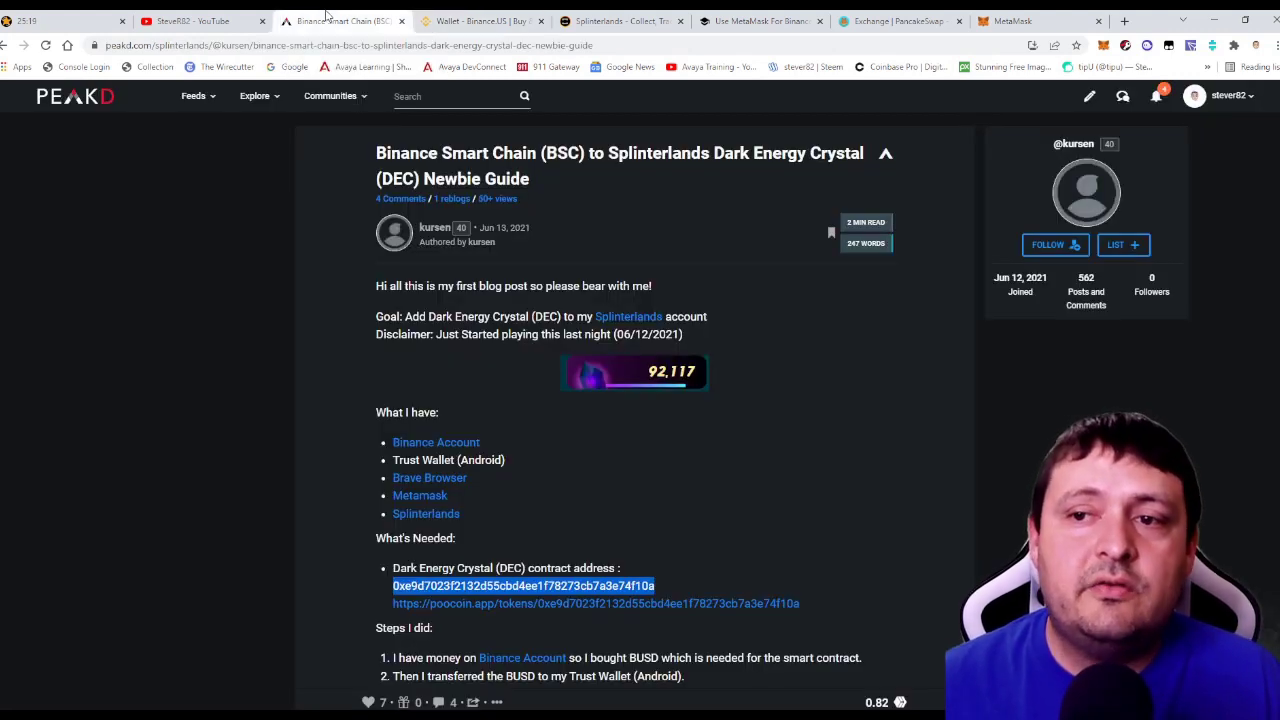